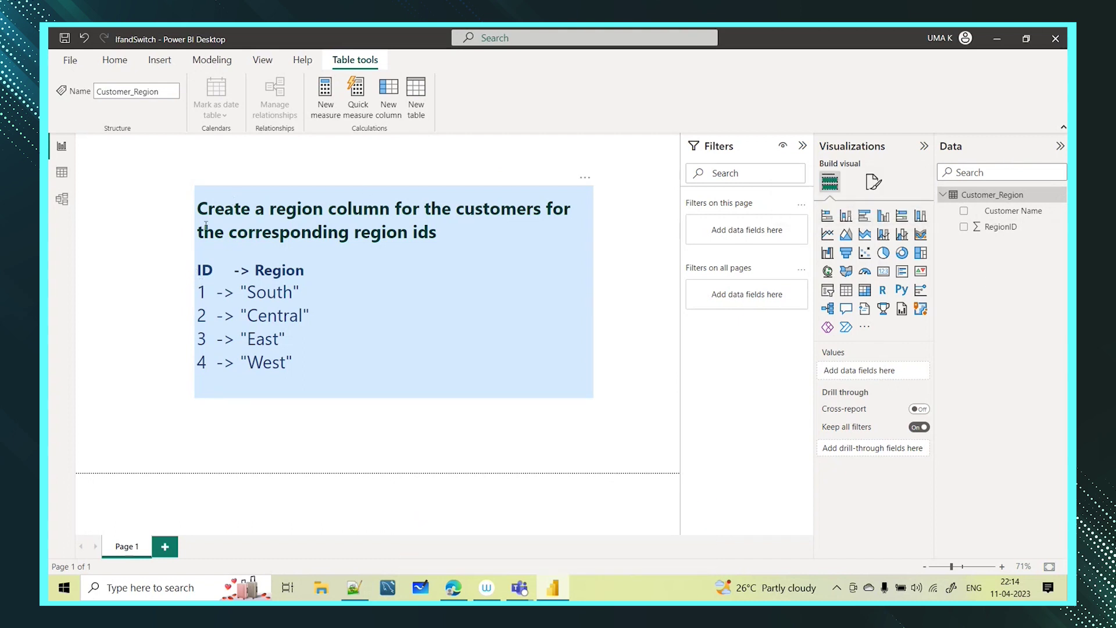
# Examine the Customer_Region table's rows and the distinct values in its RegionID column, and return to the report page.
pyautogui.click(62, 172)
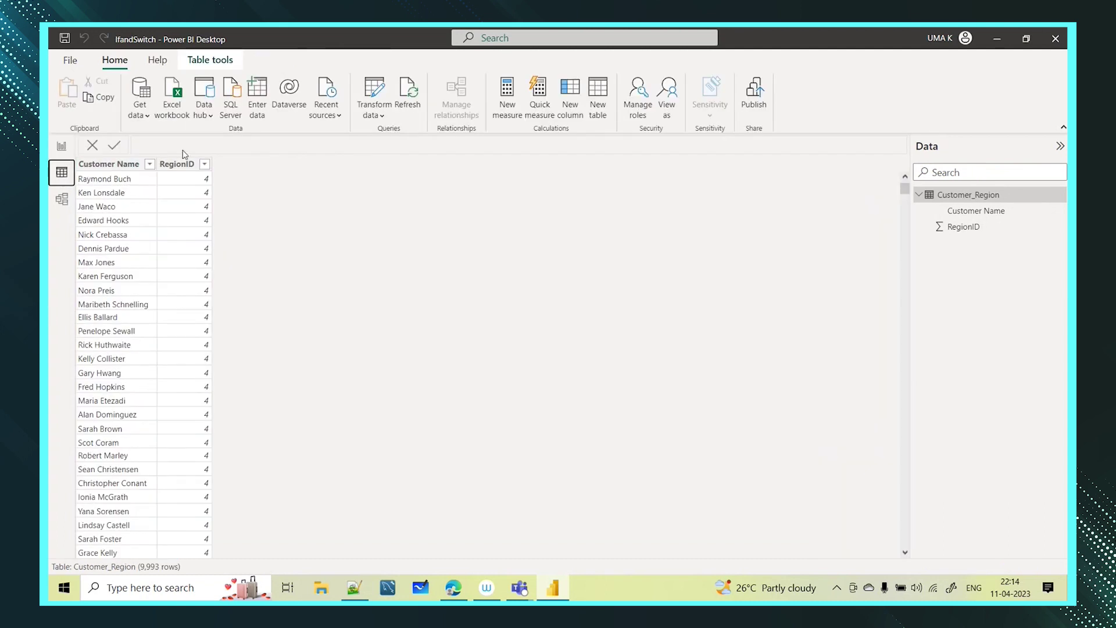
pyautogui.click(204, 164)
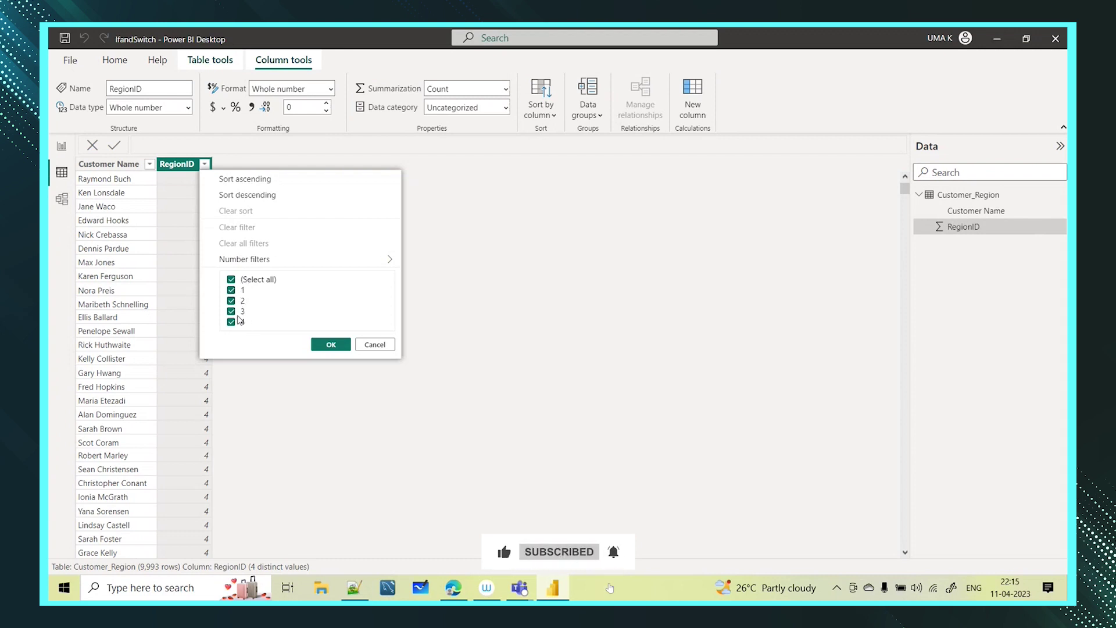
pyautogui.click(460, 215)
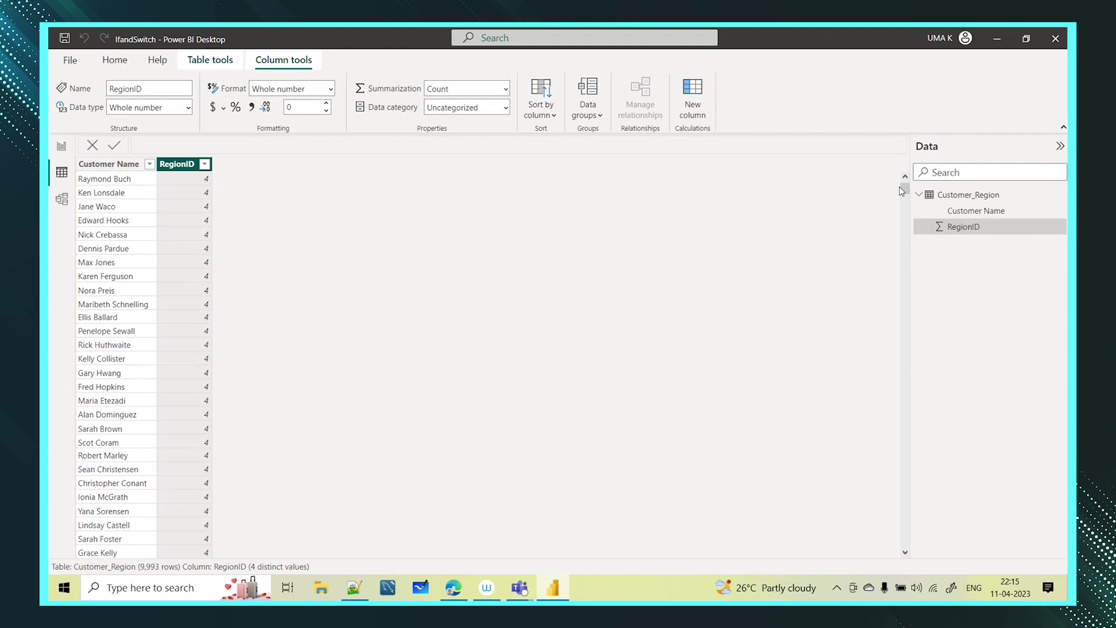
pyautogui.moveTo(903, 187); pyautogui.dragTo(843, 186)
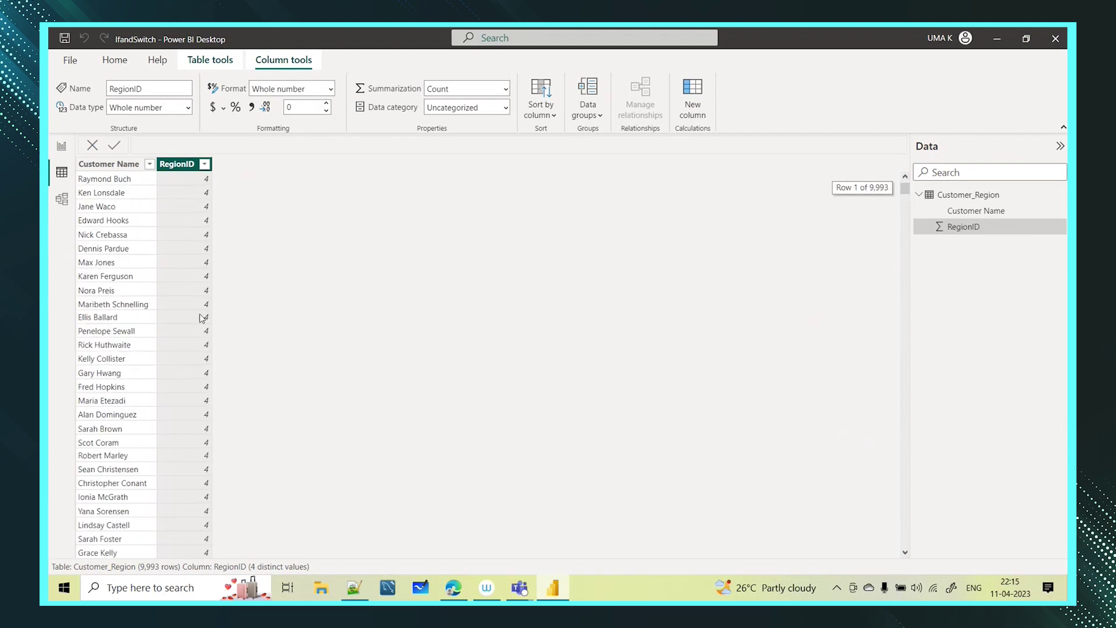
pyautogui.click(61, 146)
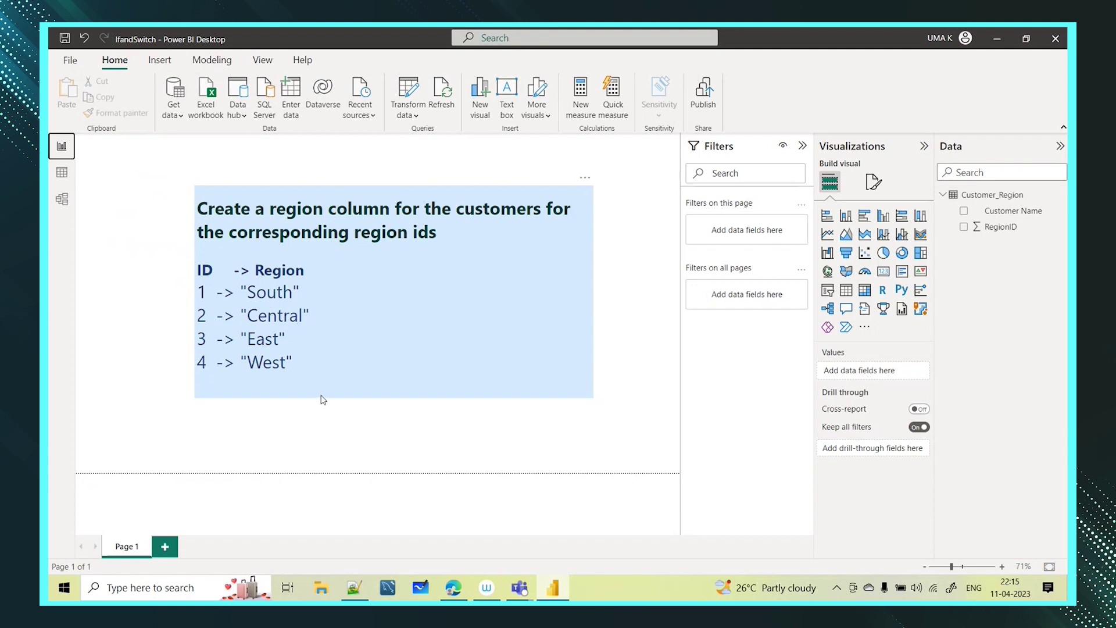
# Add a calculated column named "Region using if" to the Customer_Region table and begin its formula with the IF function.
pyautogui.click(977, 196)
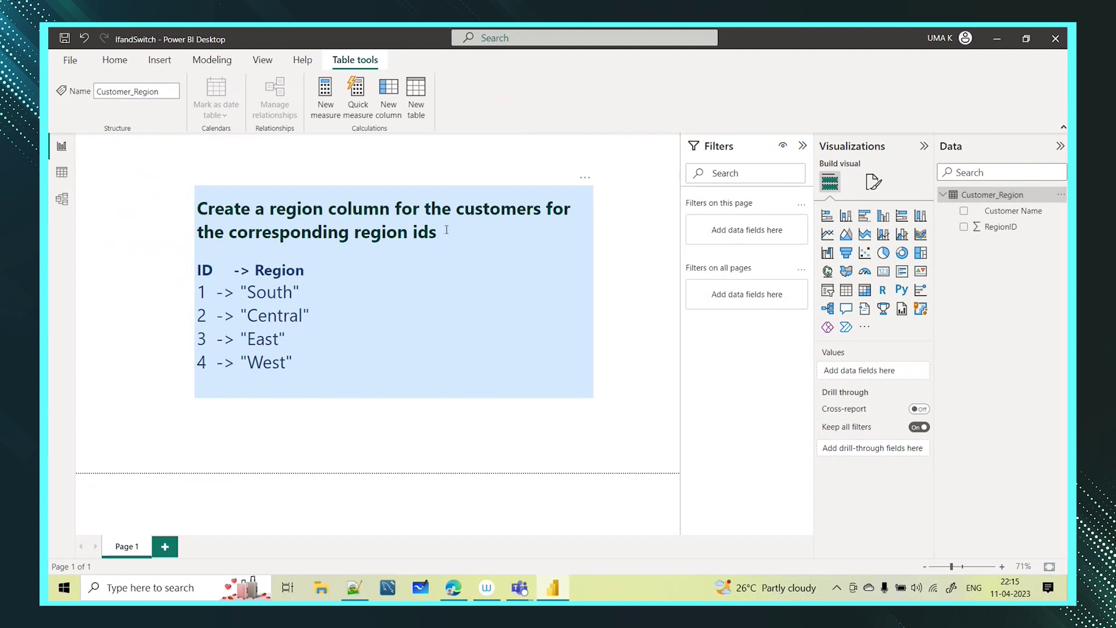
pyautogui.click(389, 96)
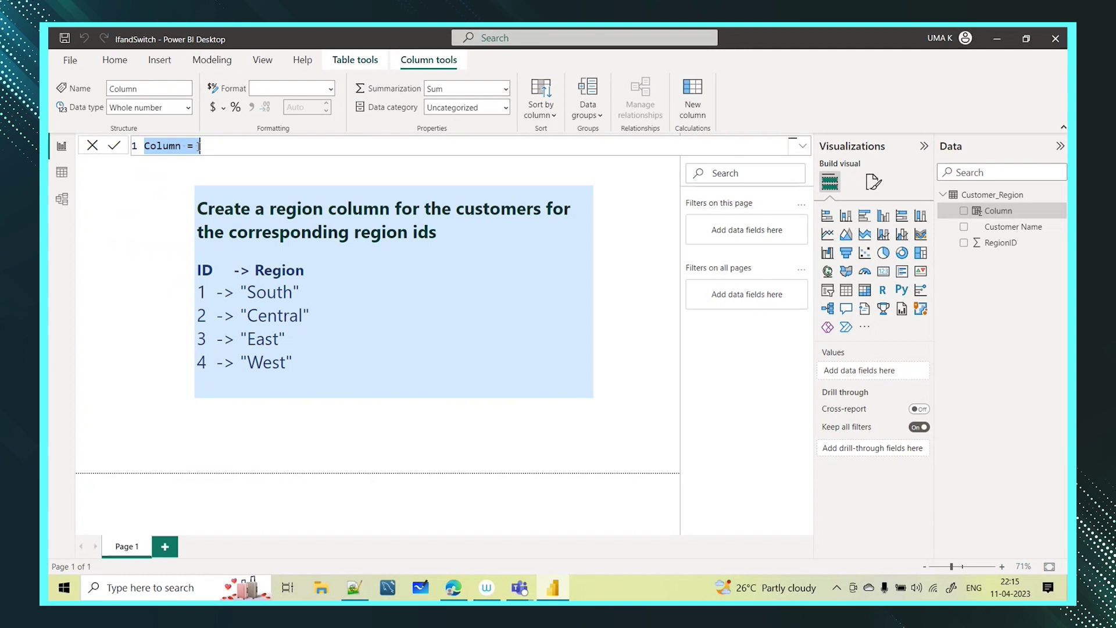
pyautogui.write('Re')
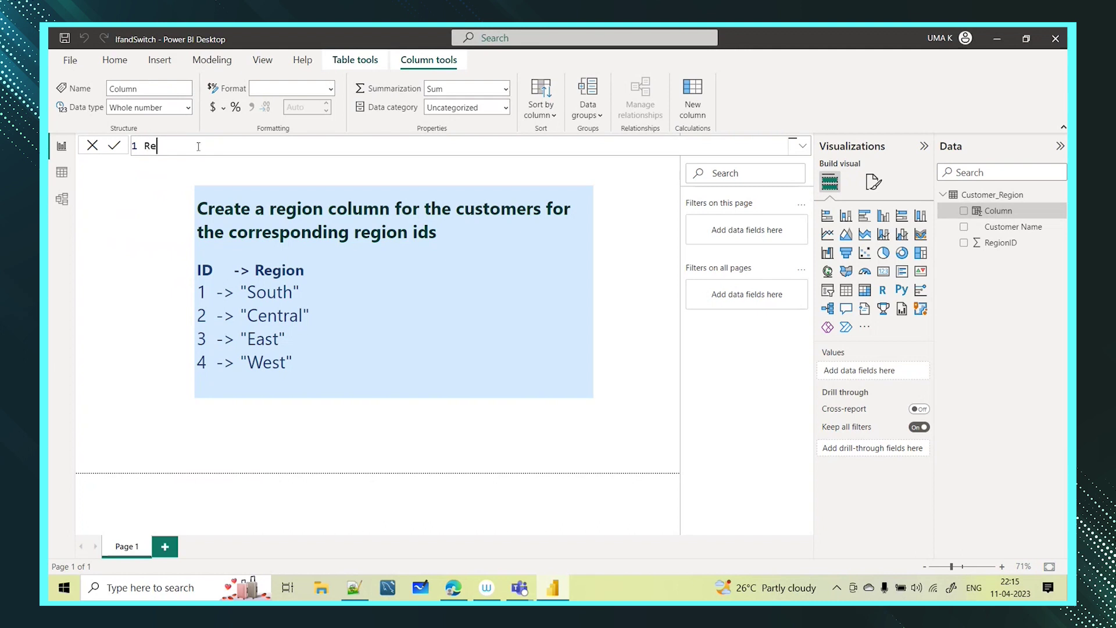
pyautogui.write('gion using if = if')
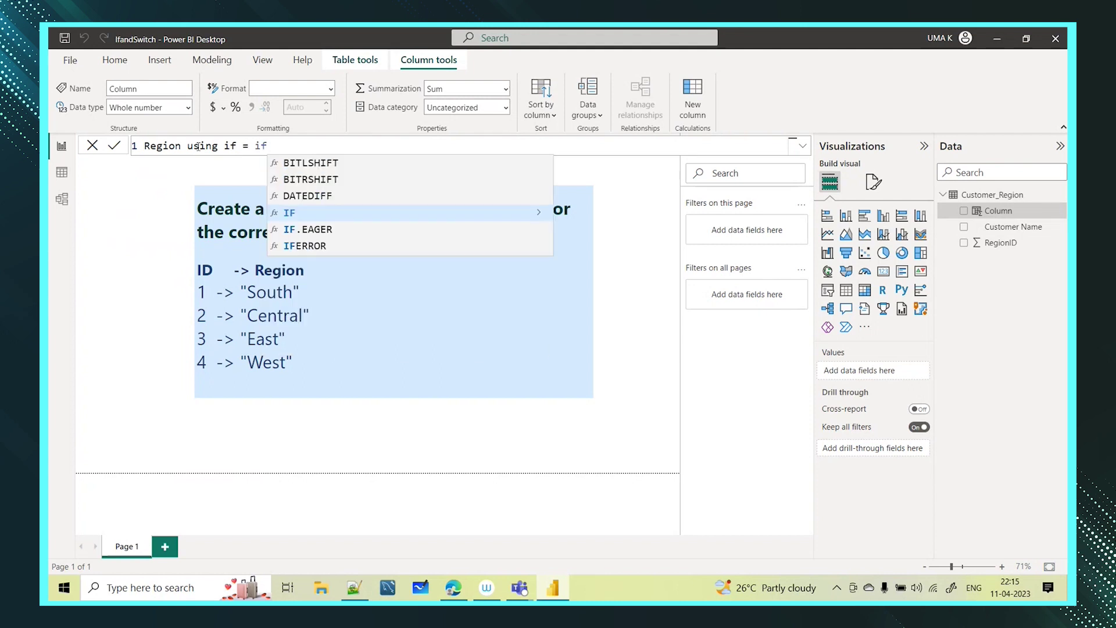
pyautogui.click(295, 211)
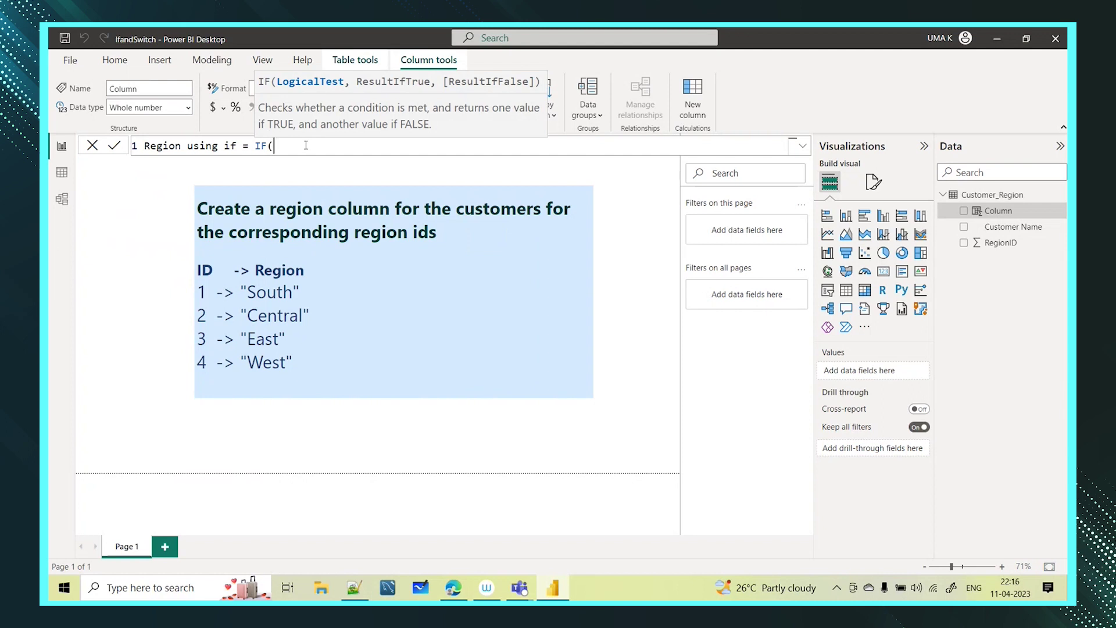
# Make the formula return "South" when Customer_Region[RegionID] equals 1, with another IF as the false result.
pyautogui.write('r')
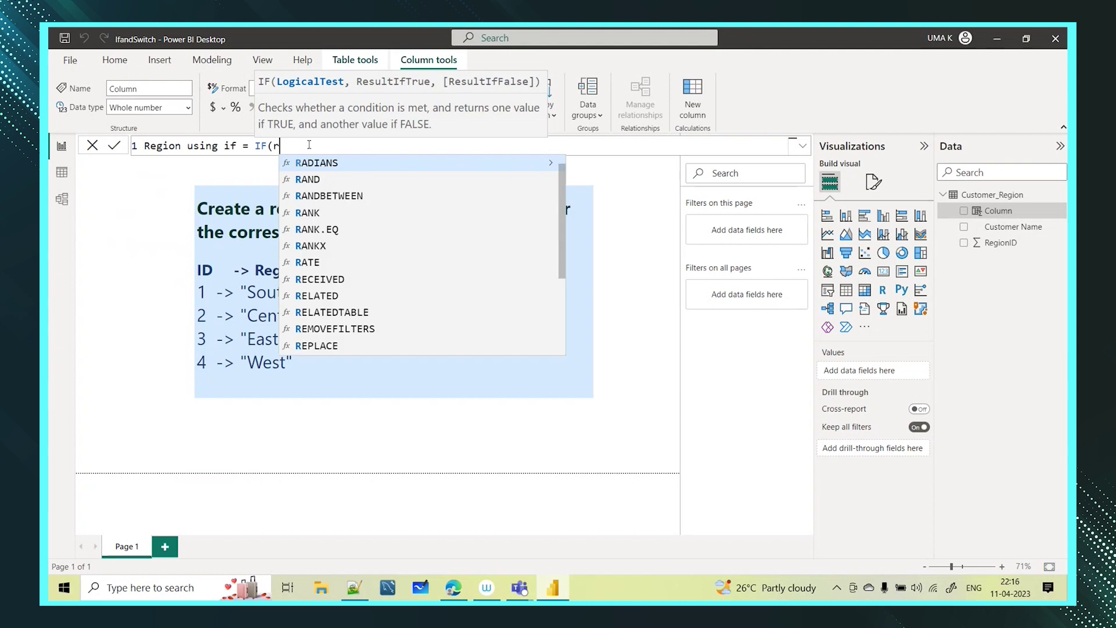
pyautogui.write('egio')
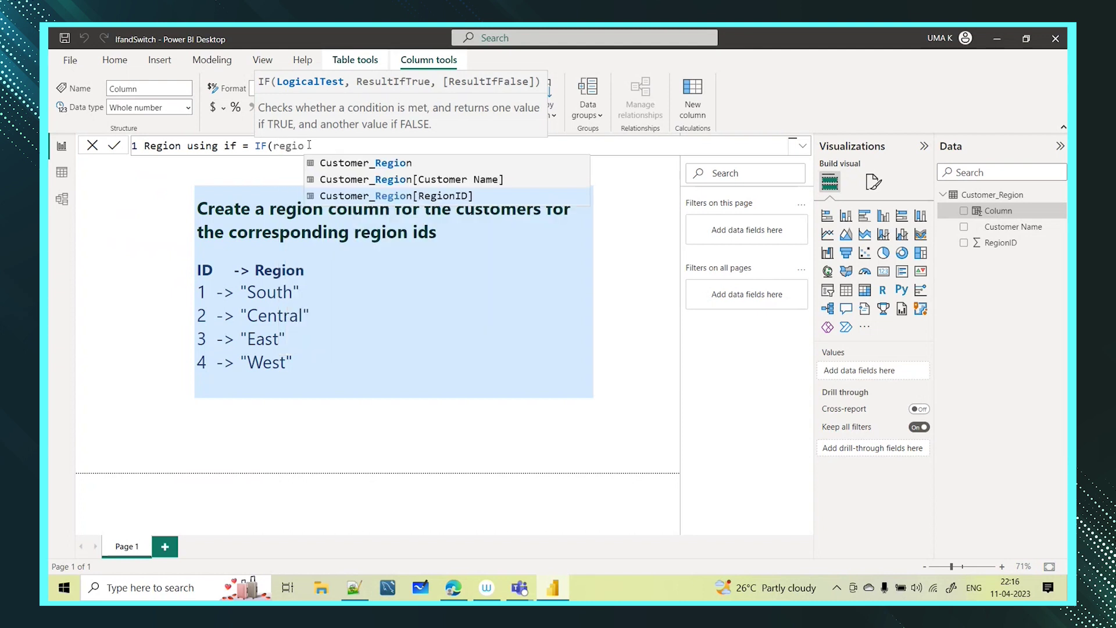
pyautogui.click(435, 196)
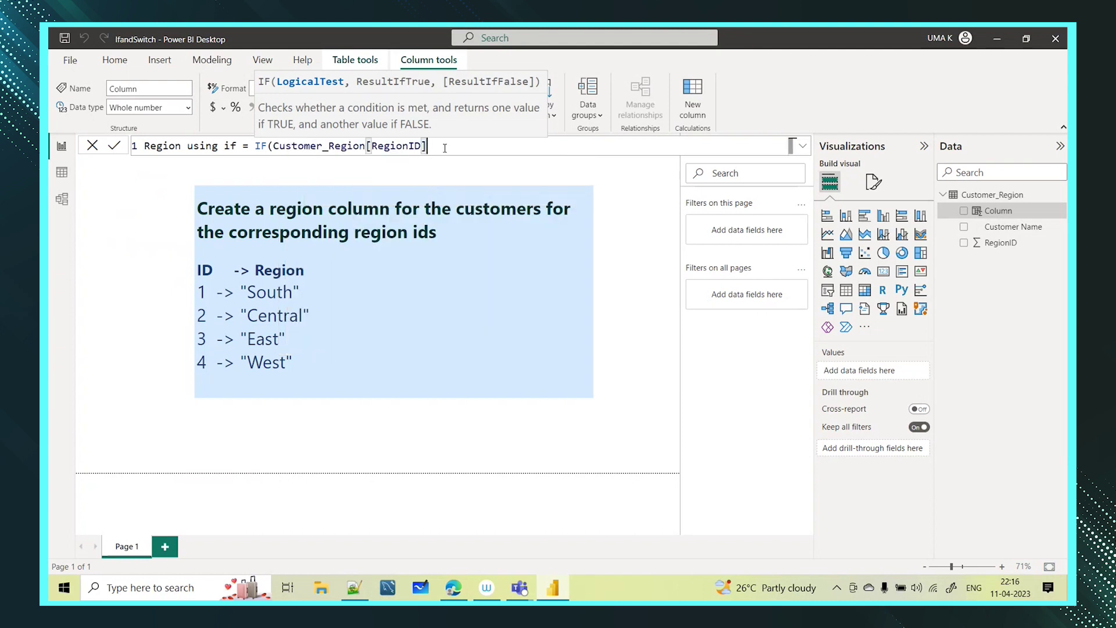
pyautogui.write('=1,"Sou')
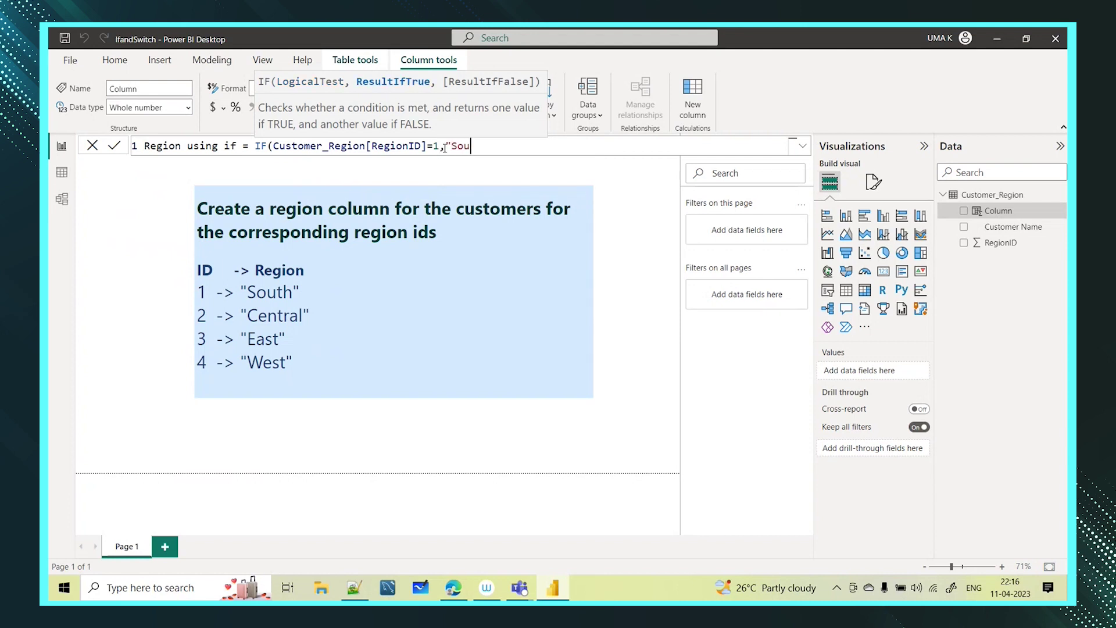
pyautogui.write('th",if')
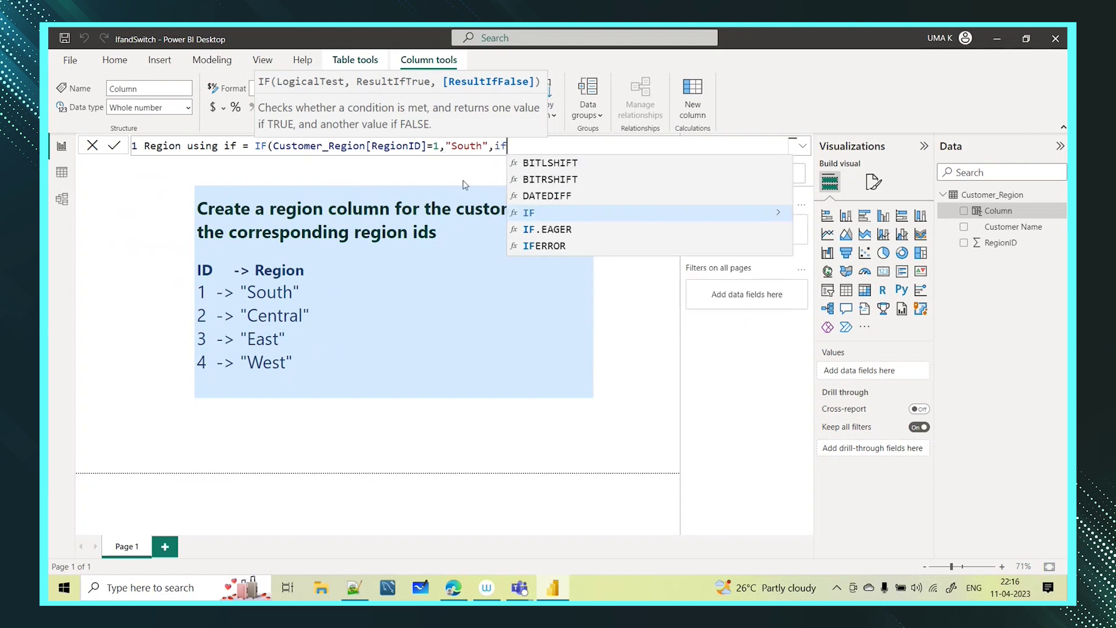
# Have the second, nested IF return "Central" when Customer_Region[RegionID] equals 2.
pyautogui.click(528, 212)
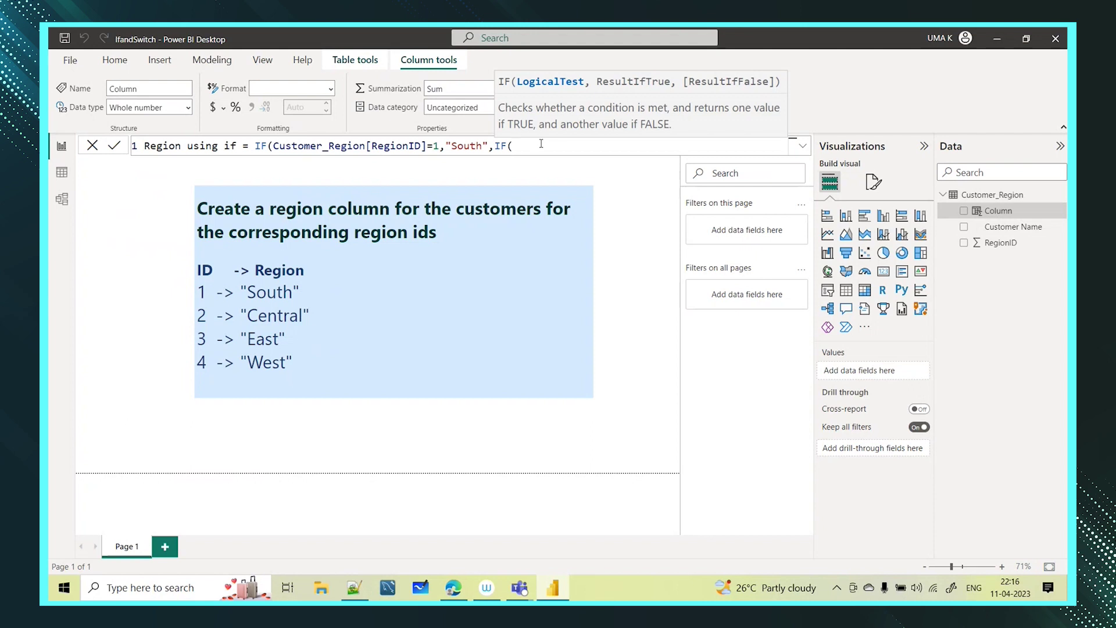
pyautogui.write('region')
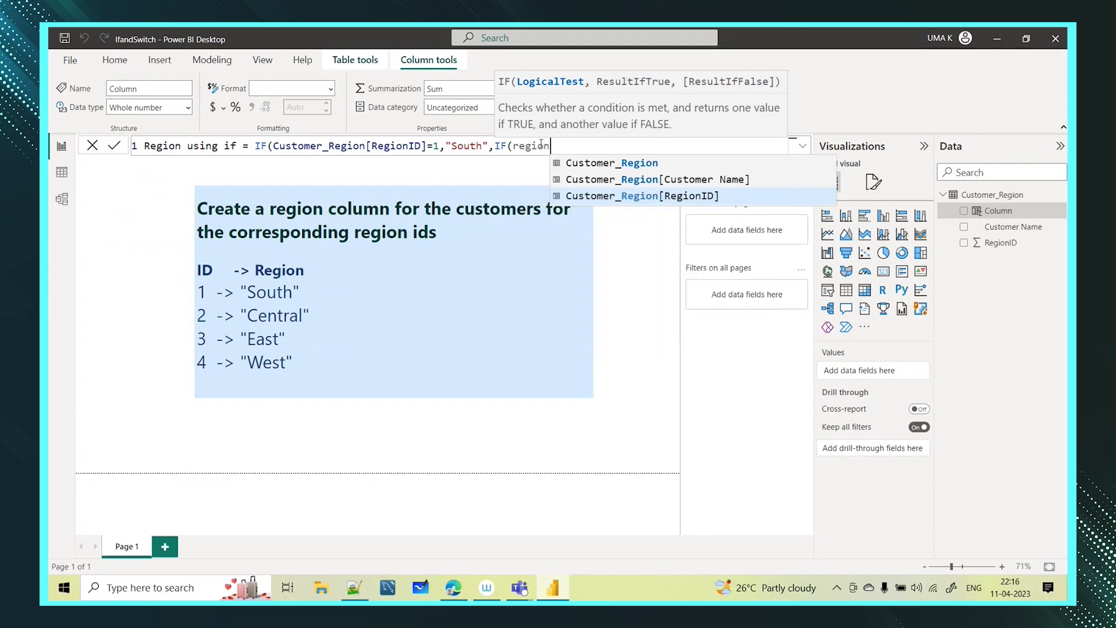
pyautogui.click(631, 198)
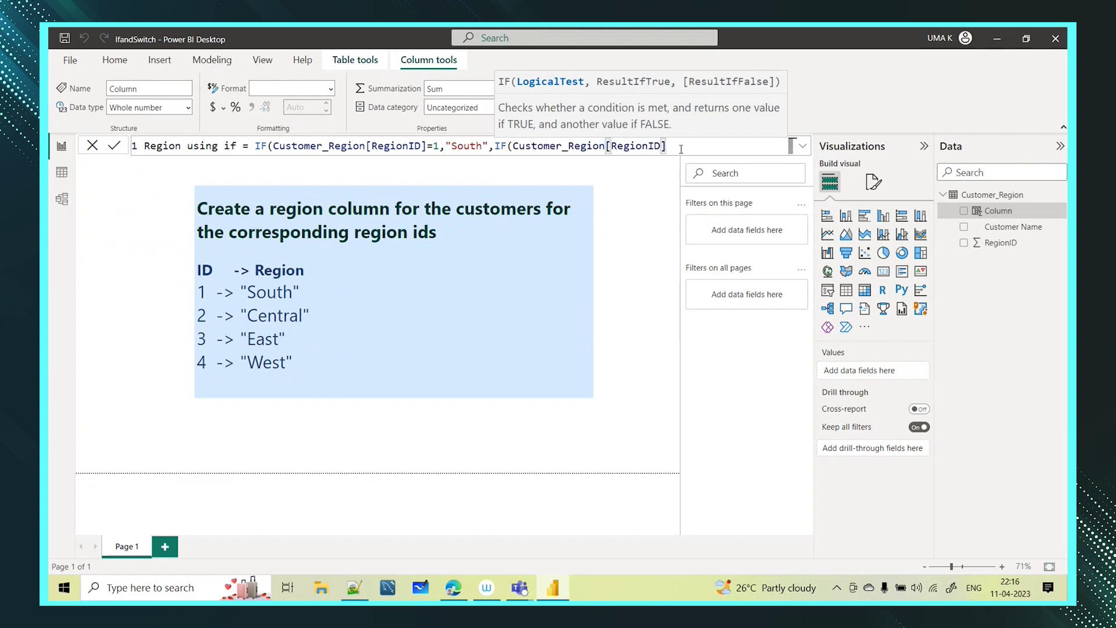
pyautogui.write('=2,')
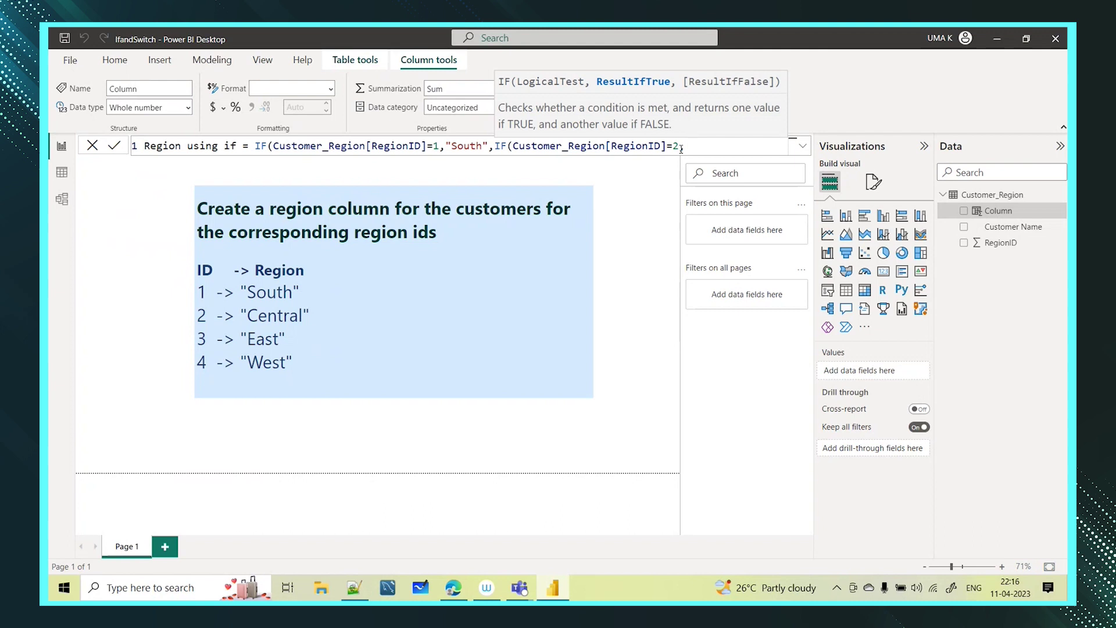
pyautogui.write('"Central",')
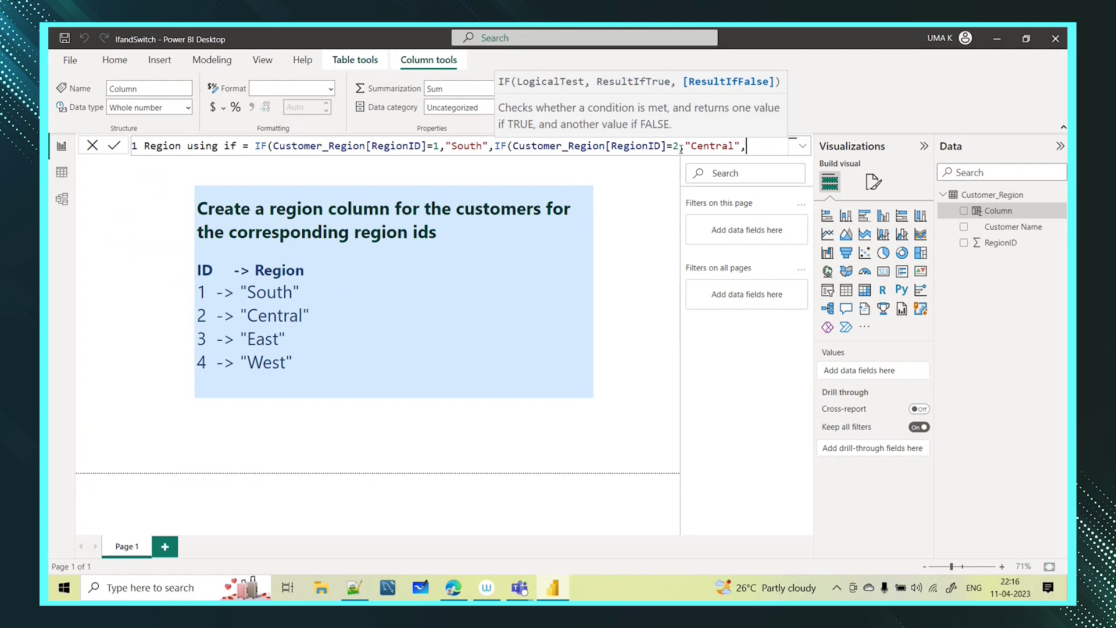
# Nest a third IF in the formula that returns "East" when Customer_Region[RegionID] equals 3.
pyautogui.write('if')
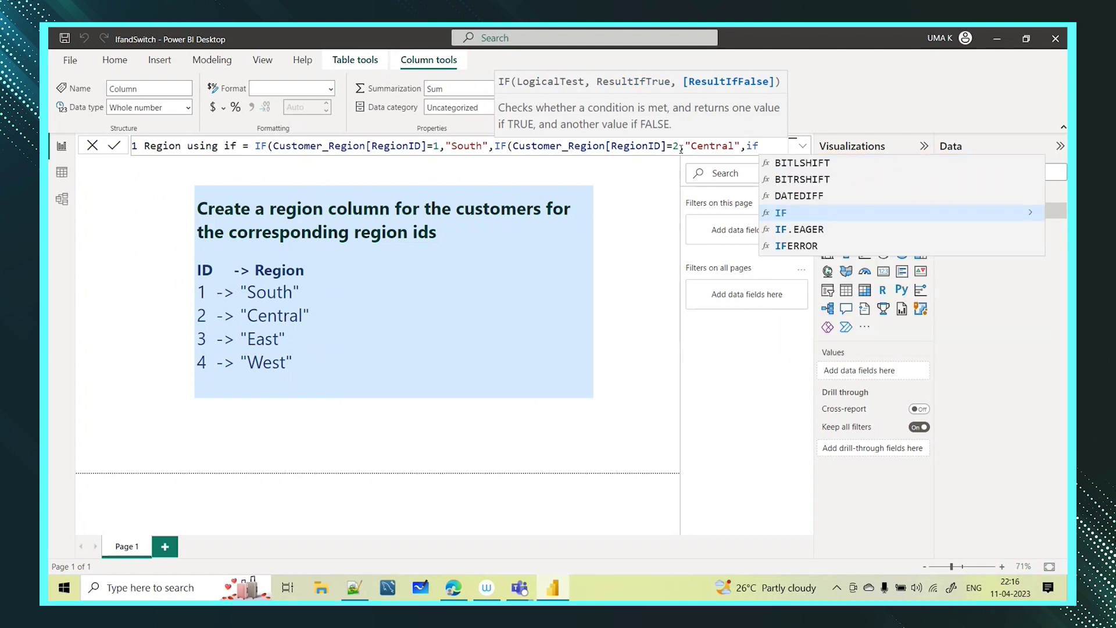
pyautogui.write('(')
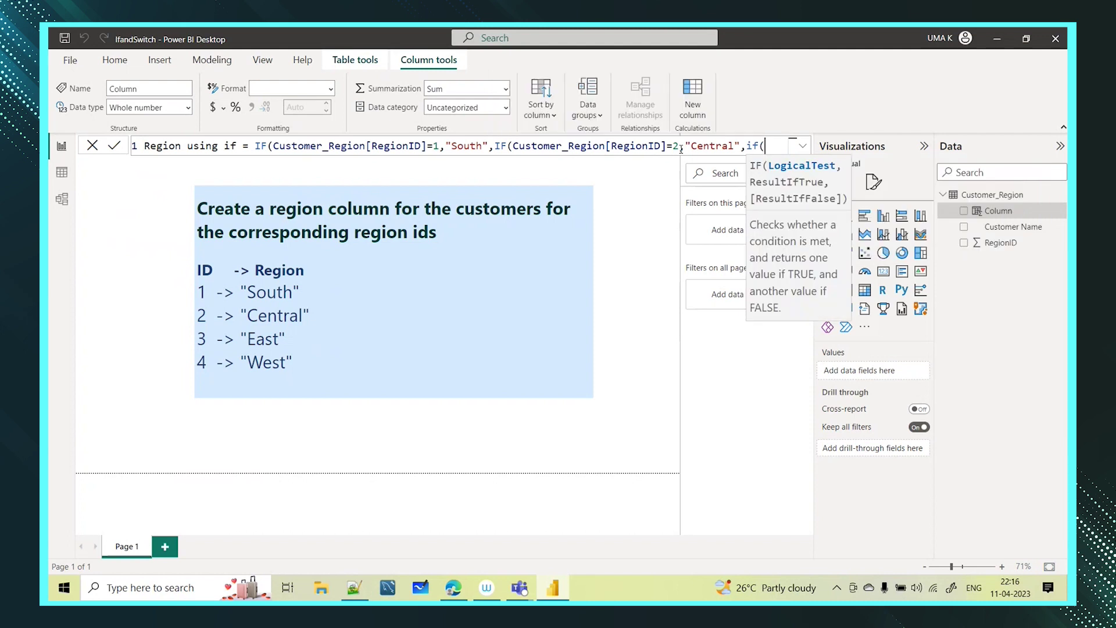
pyautogui.write('region')
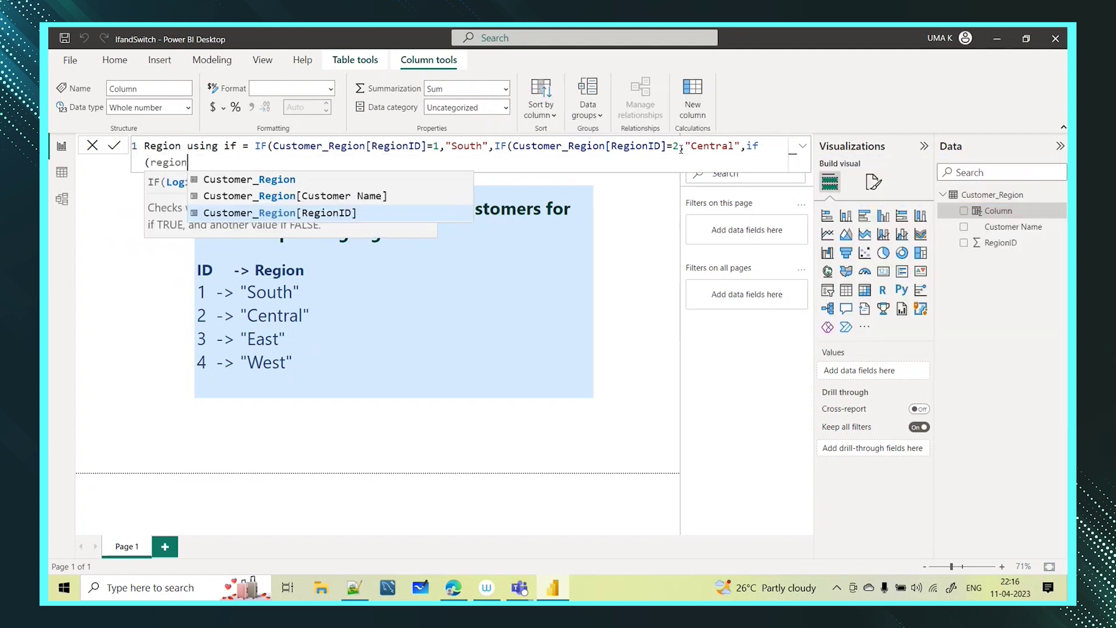
pyautogui.click(328, 216)
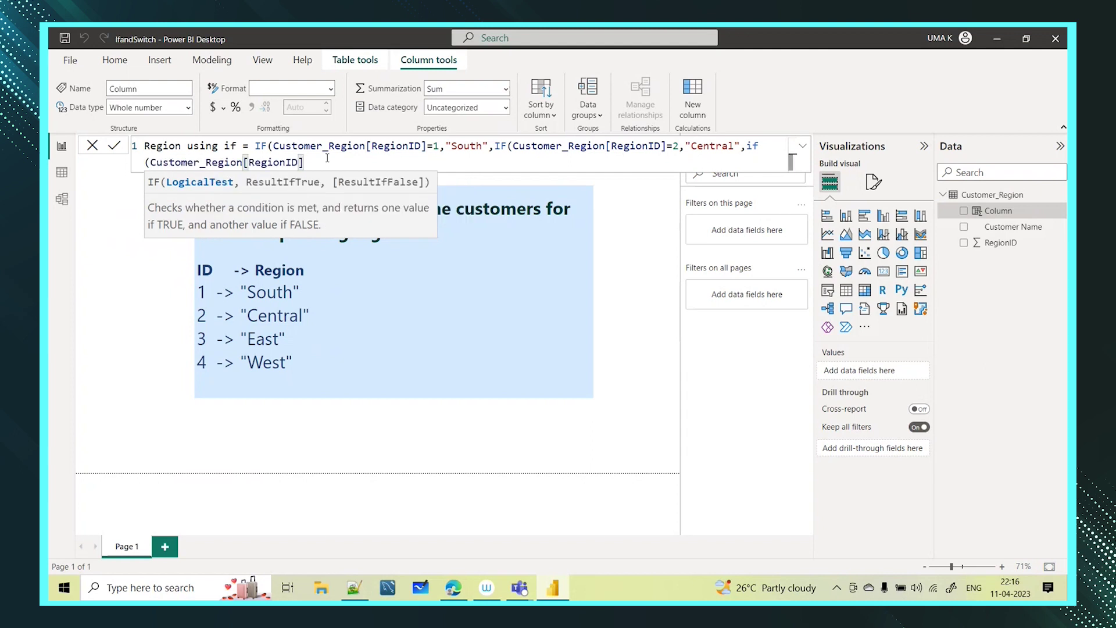
pyautogui.write('=')
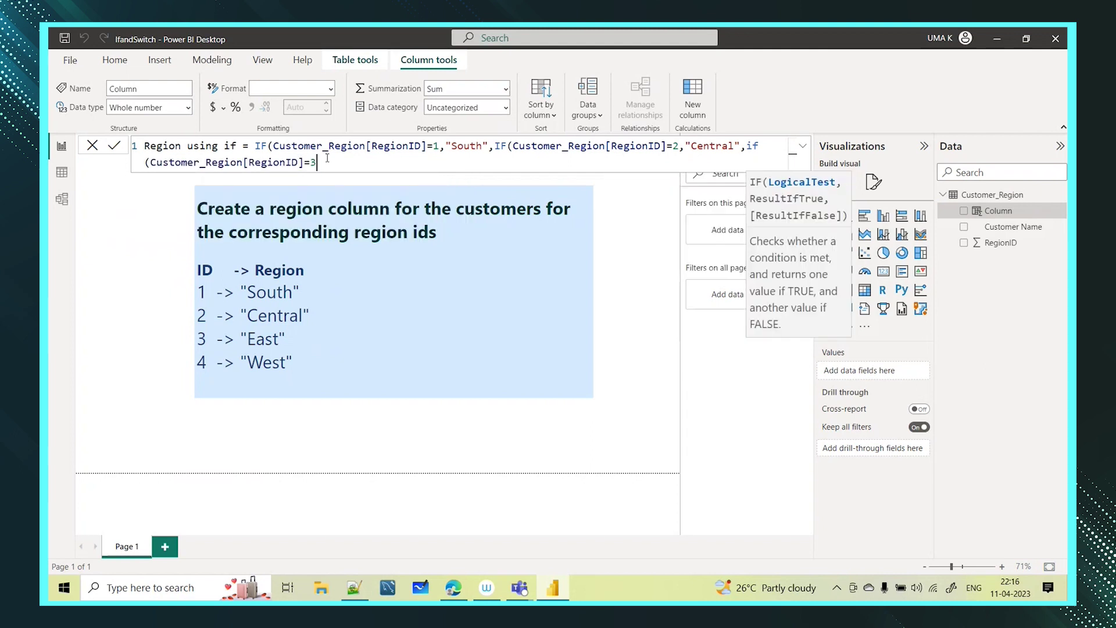
pyautogui.write('3,')
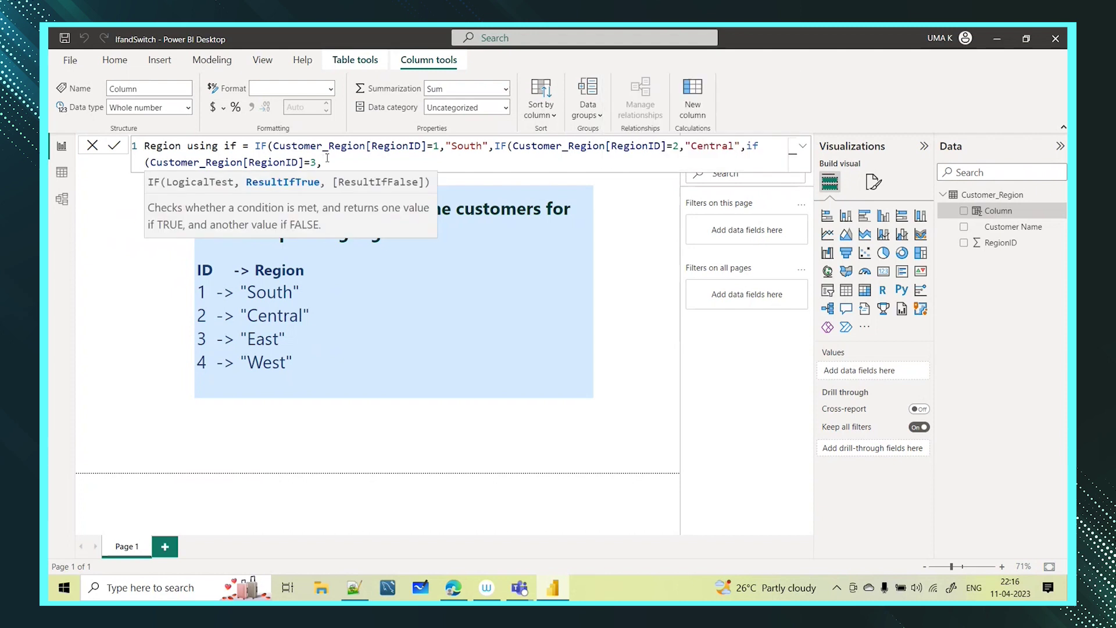
pyautogui.write('"E')
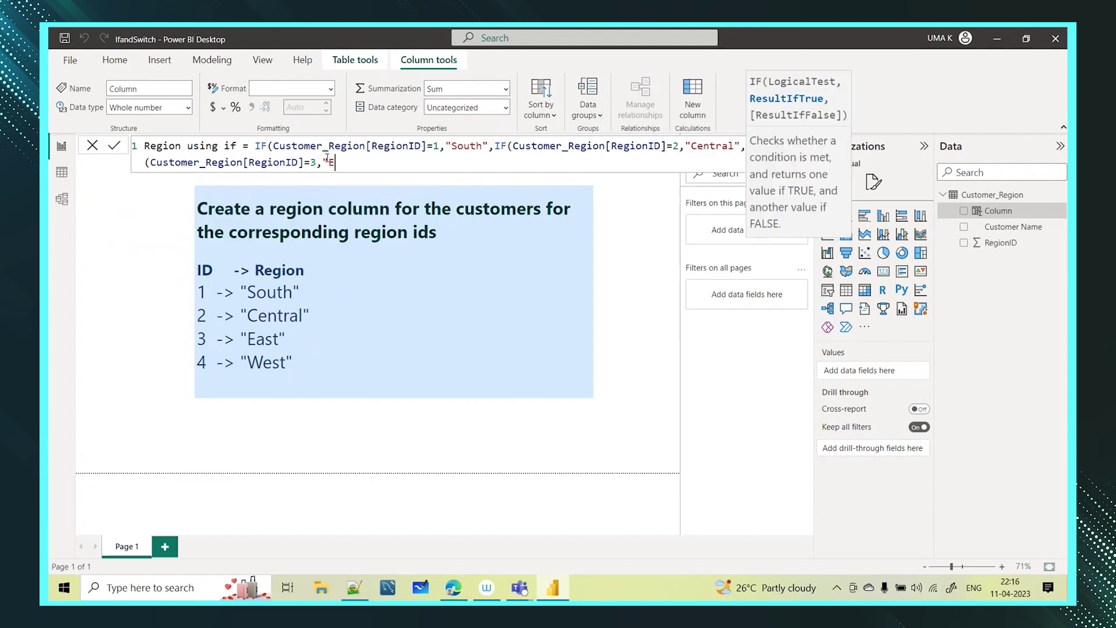
pyautogui.write('ast",')
# Nest a fourth IF that returns "West" when Customer_Region[RegionID] equals 4, and close the parentheses of all four IFs.
pyautogui.write('if')
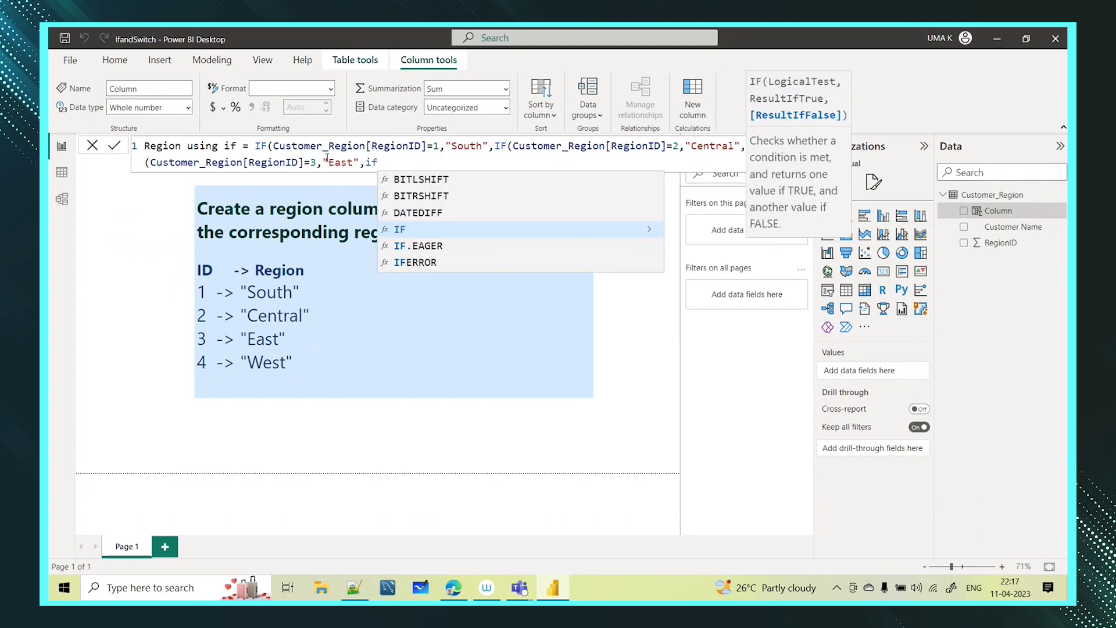
pyautogui.click(398, 229)
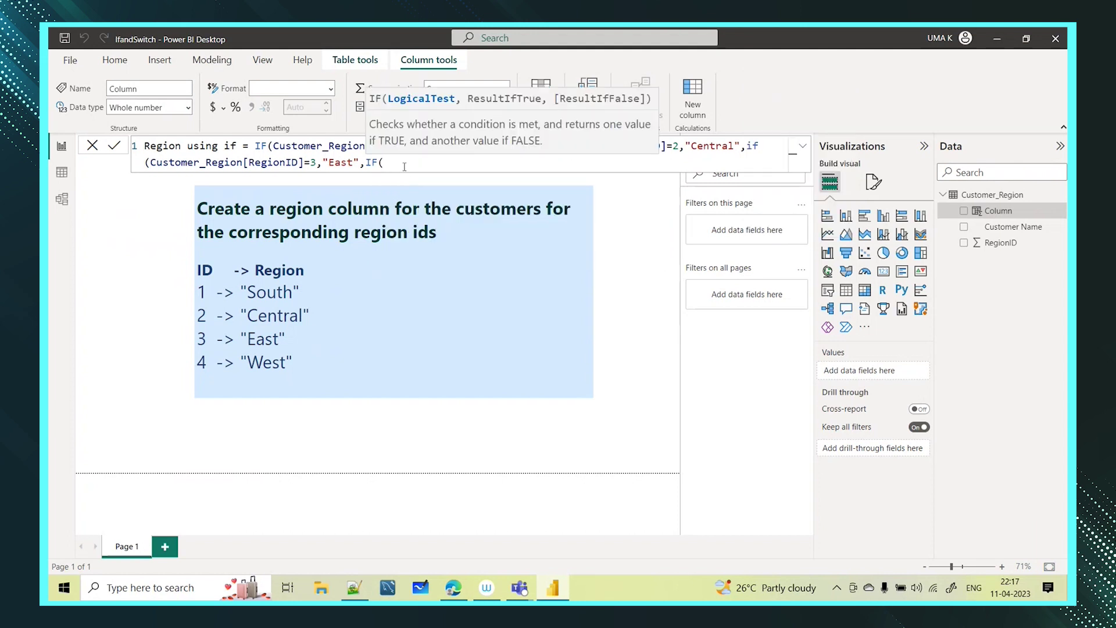
pyautogui.write('region')
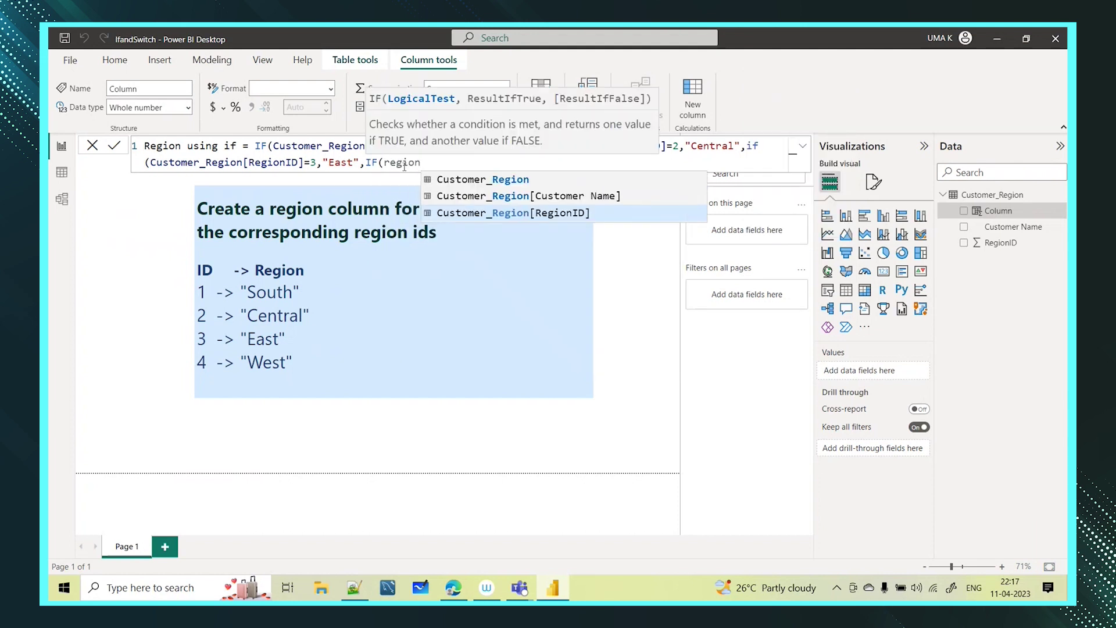
pyautogui.click(492, 213)
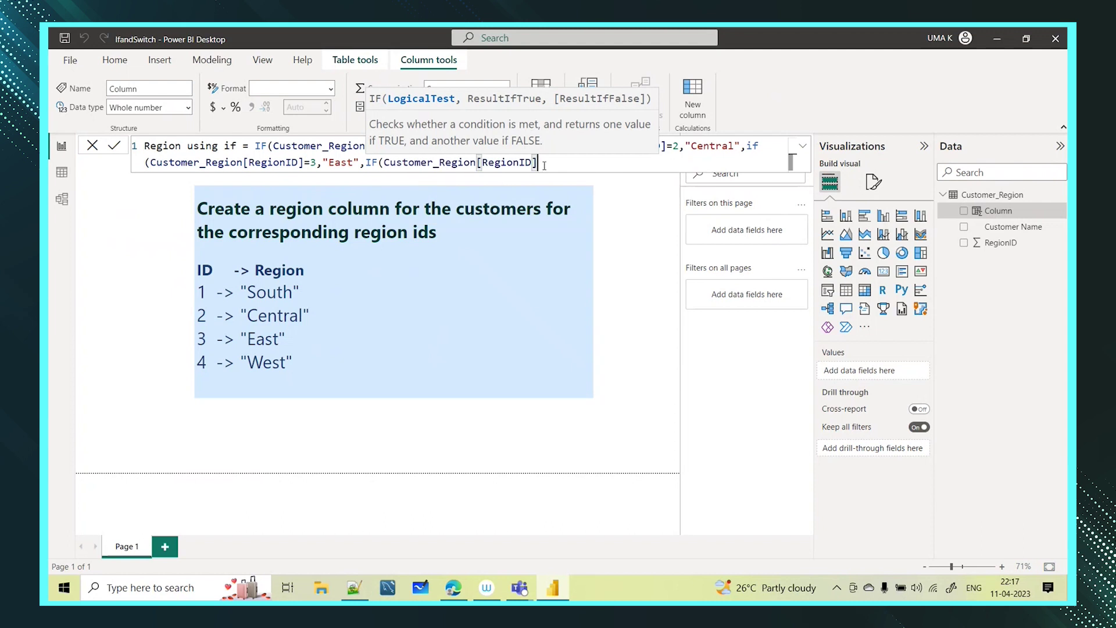
pyautogui.write('=4,')
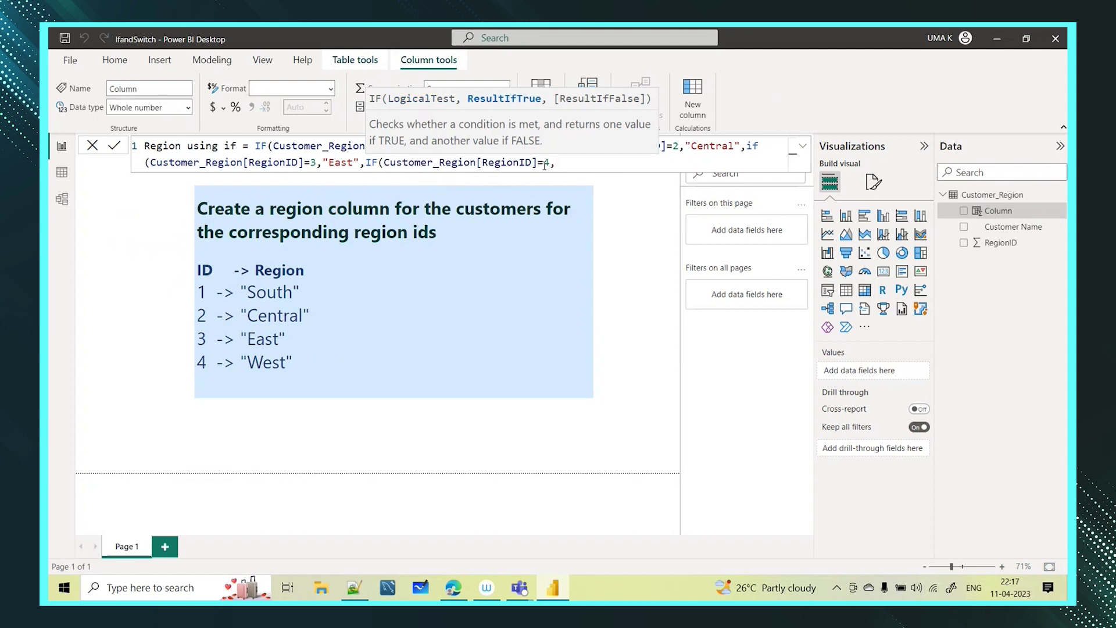
pyautogui.write('"West")')
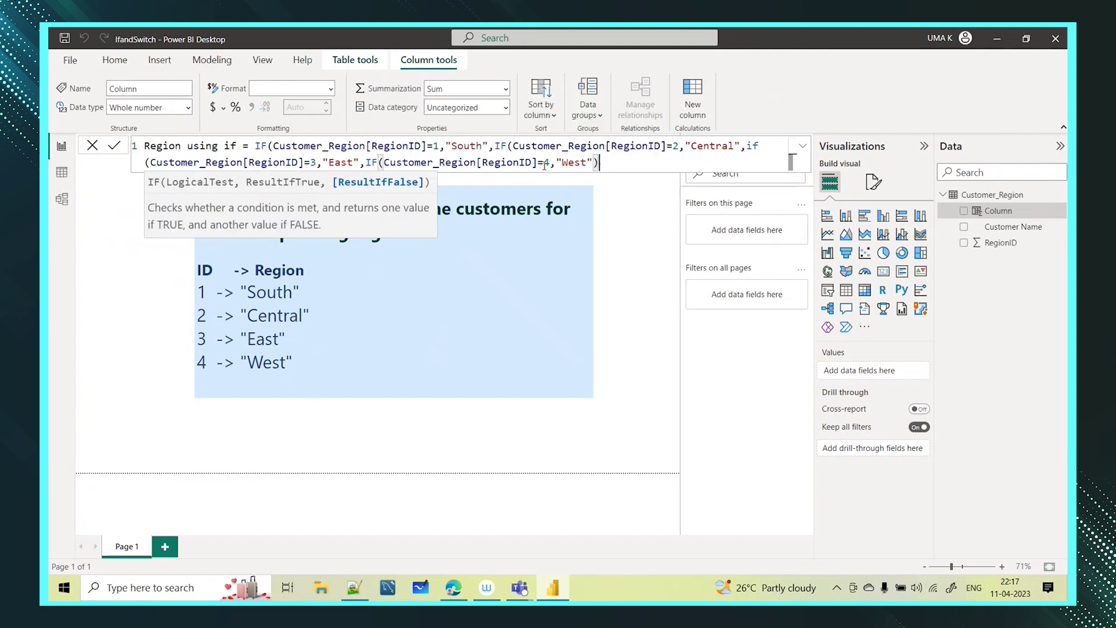
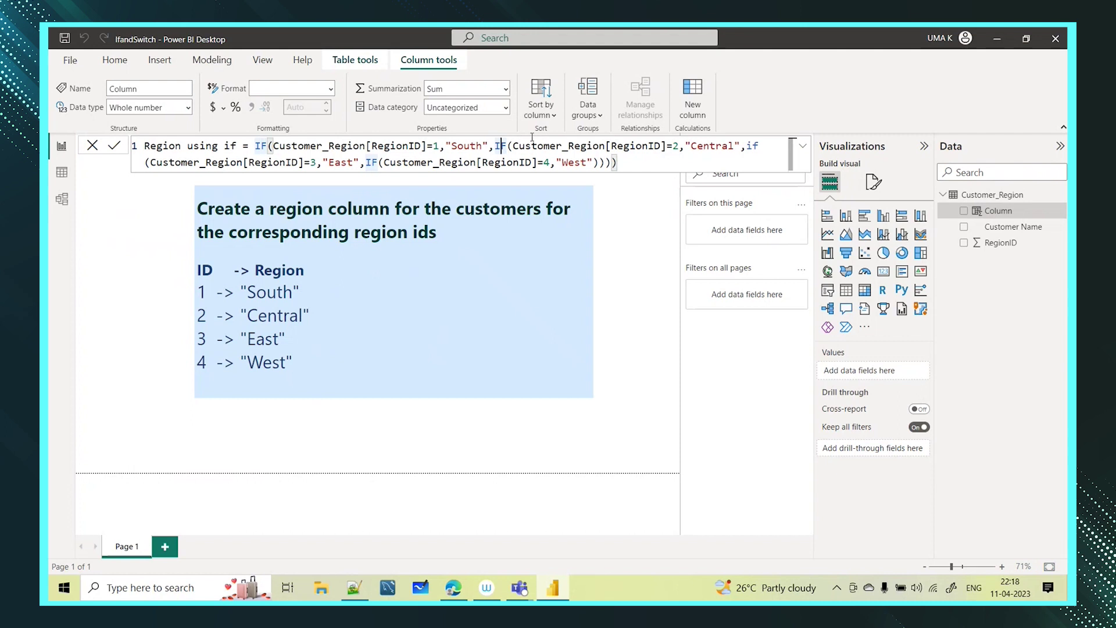
pyautogui.click(755, 146)
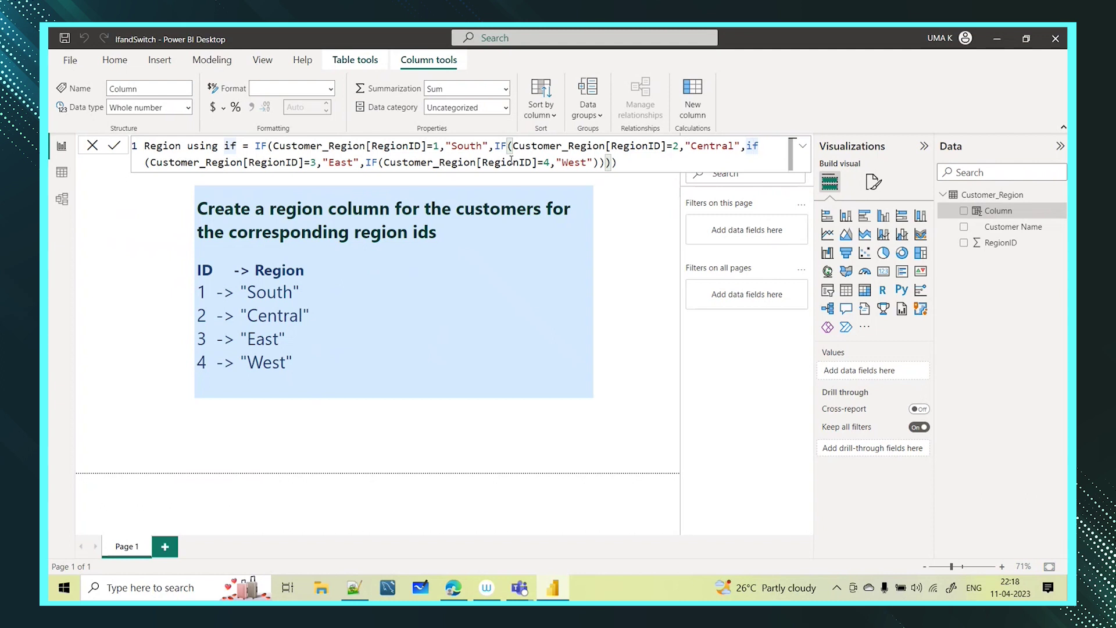
# Commit the nested IF formula for the "Region using if" column and open the table's data.
pyautogui.click(613, 163)
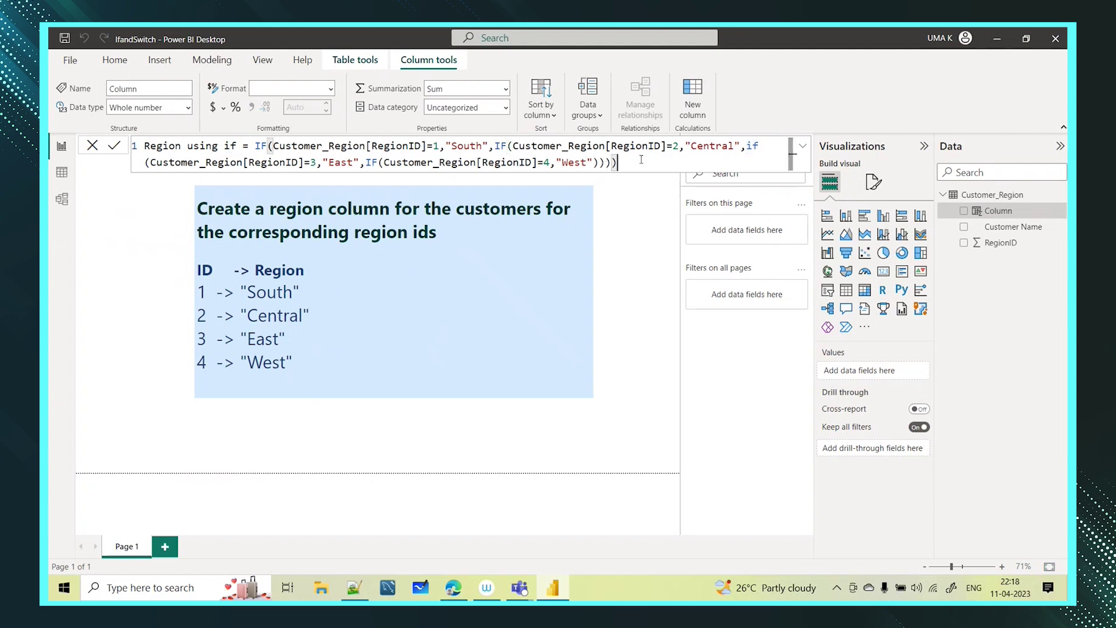
pyautogui.press('Return')
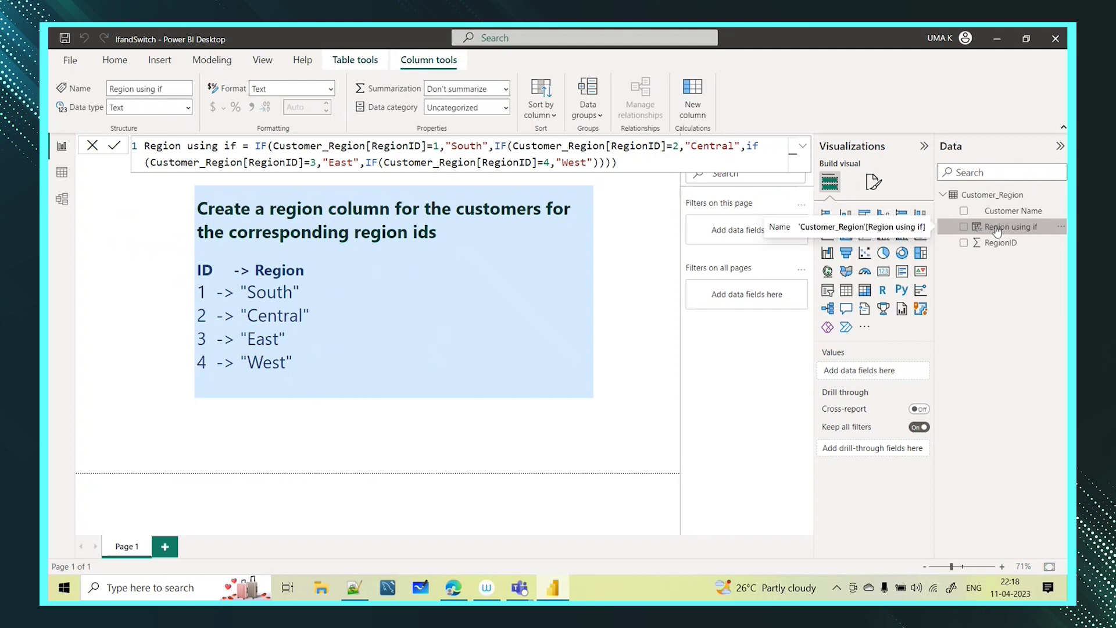
pyautogui.click(73, 181)
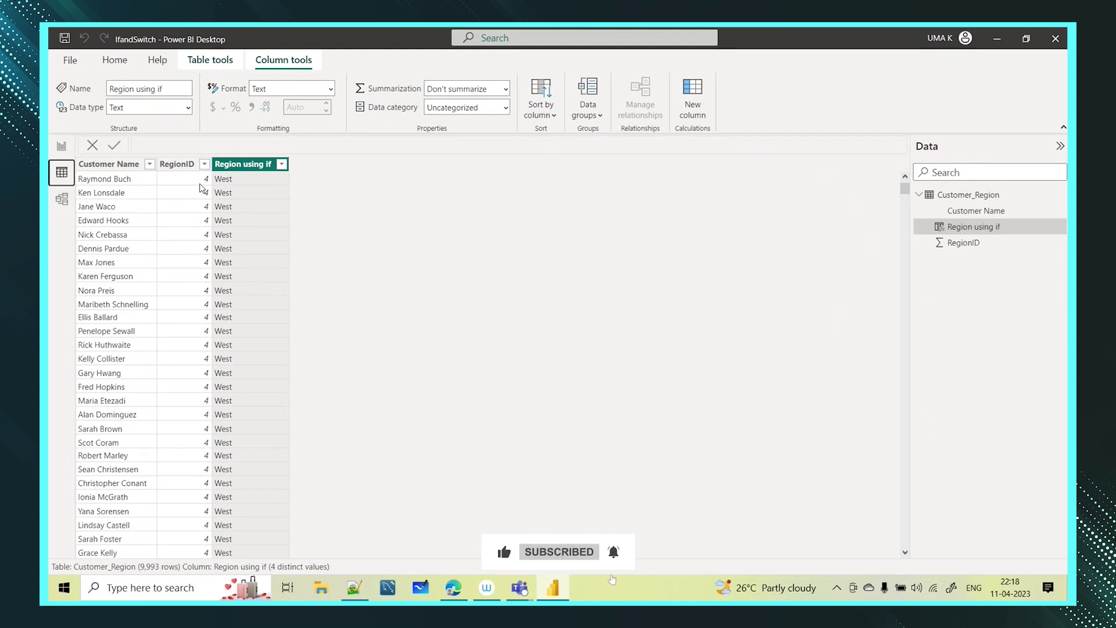
# Filter the Customer_Region rows to RegionID 1 to check their assigned region.
pyautogui.click(204, 165)
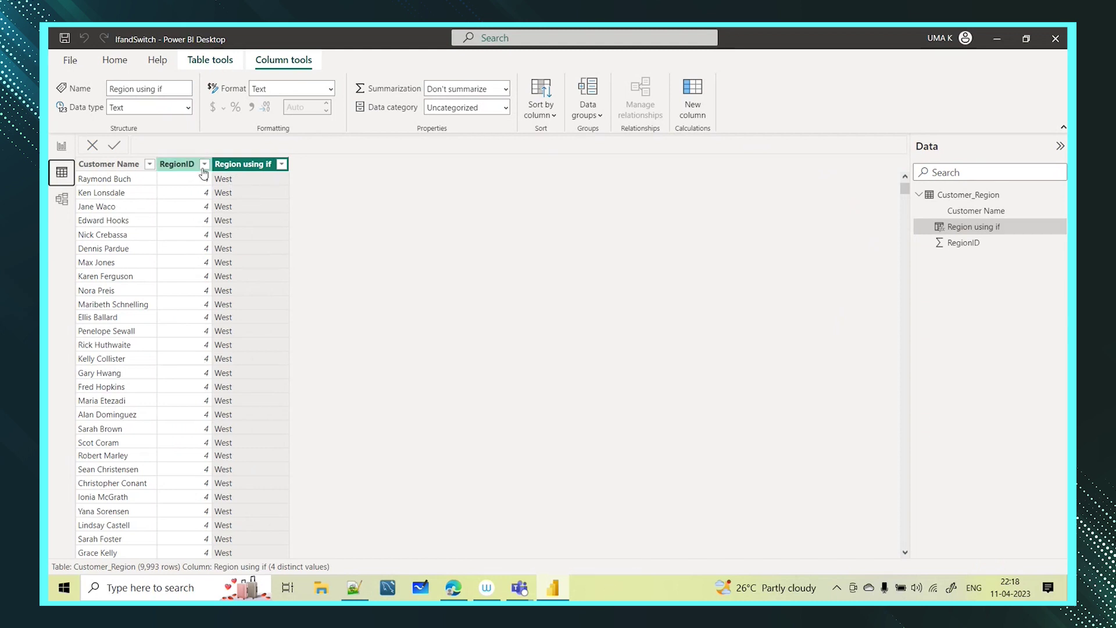
pyautogui.click(231, 279)
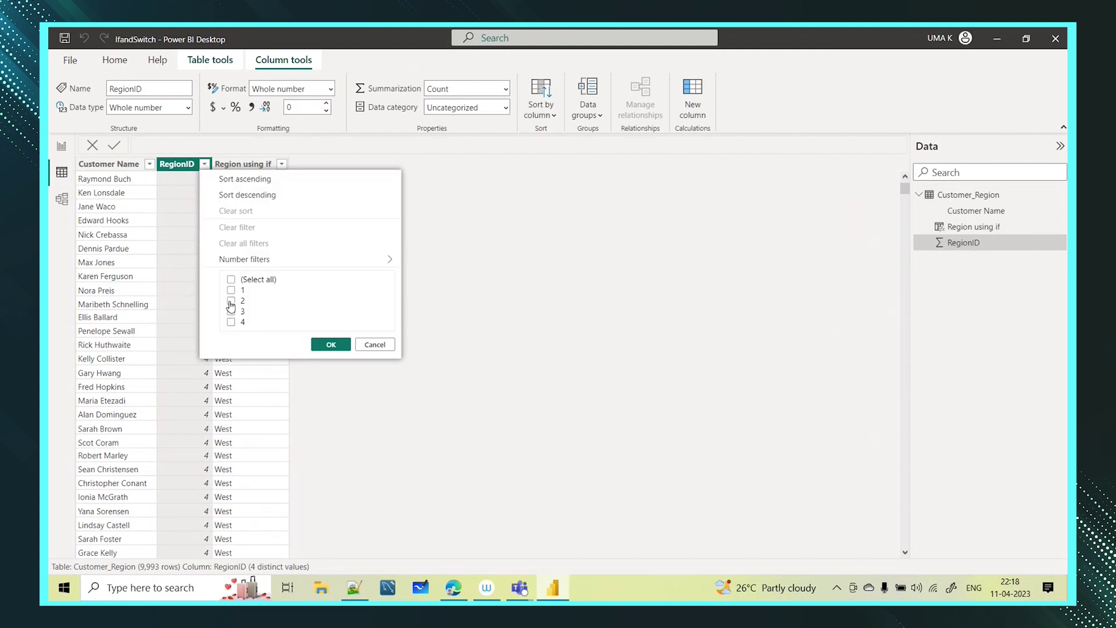
pyautogui.click(231, 289)
pyautogui.click(327, 343)
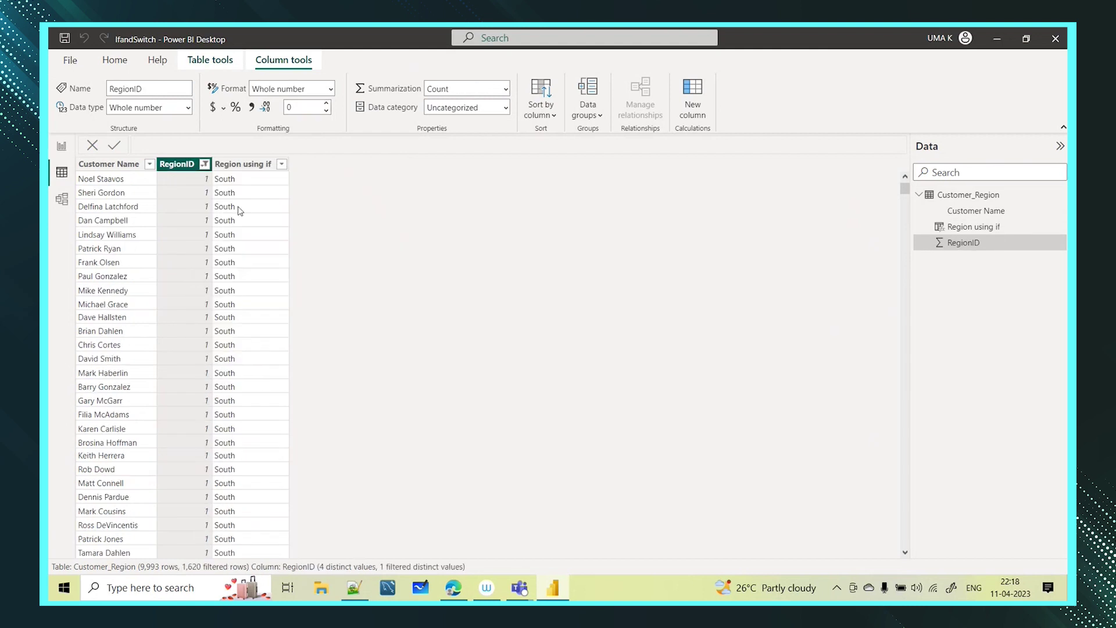
# Switch the RegionID filter to only 2 and check the region assigned to those rows.
pyautogui.click(204, 165)
pyautogui.click(231, 290)
pyautogui.click(231, 301)
pyautogui.click(329, 344)
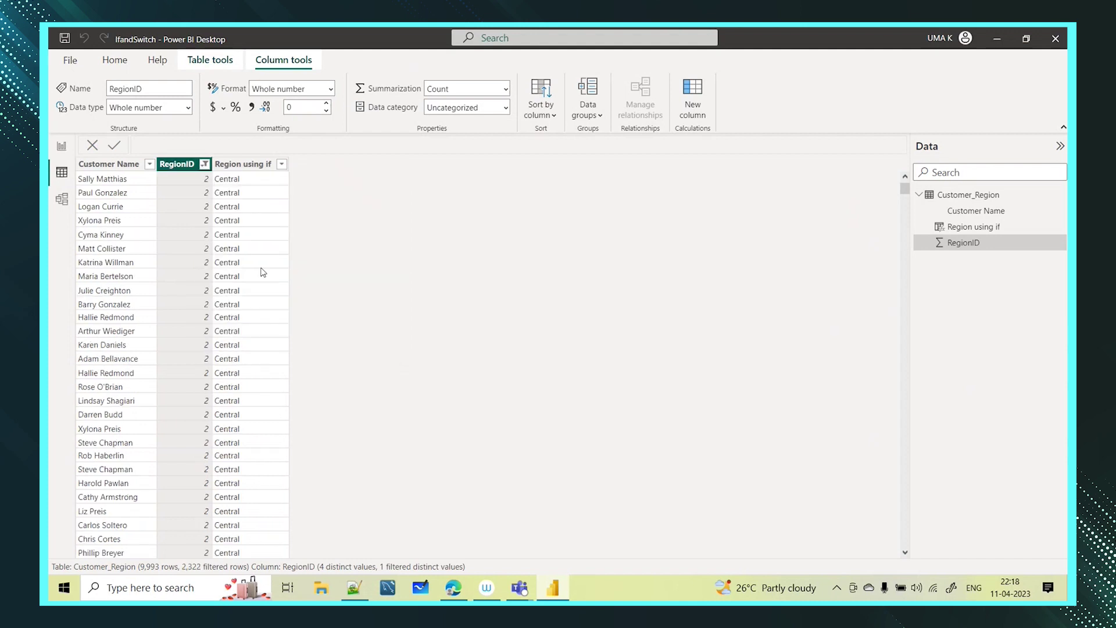
# Change the RegionID filter to show only 3 and check the resulting region values.
pyautogui.click(204, 165)
pyautogui.click(231, 301)
pyautogui.click(231, 311)
pyautogui.click(329, 344)
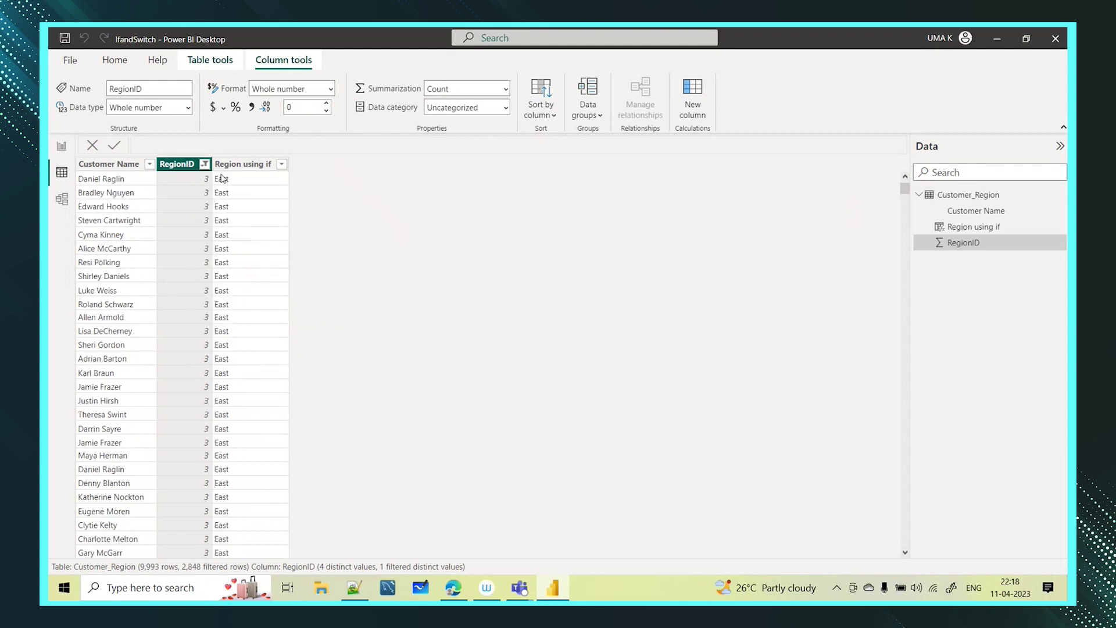
# Filter RegionID to only 4 to check its region values, and clear all filters from the table.
pyautogui.click(204, 165)
pyautogui.click(232, 322)
pyautogui.click(232, 312)
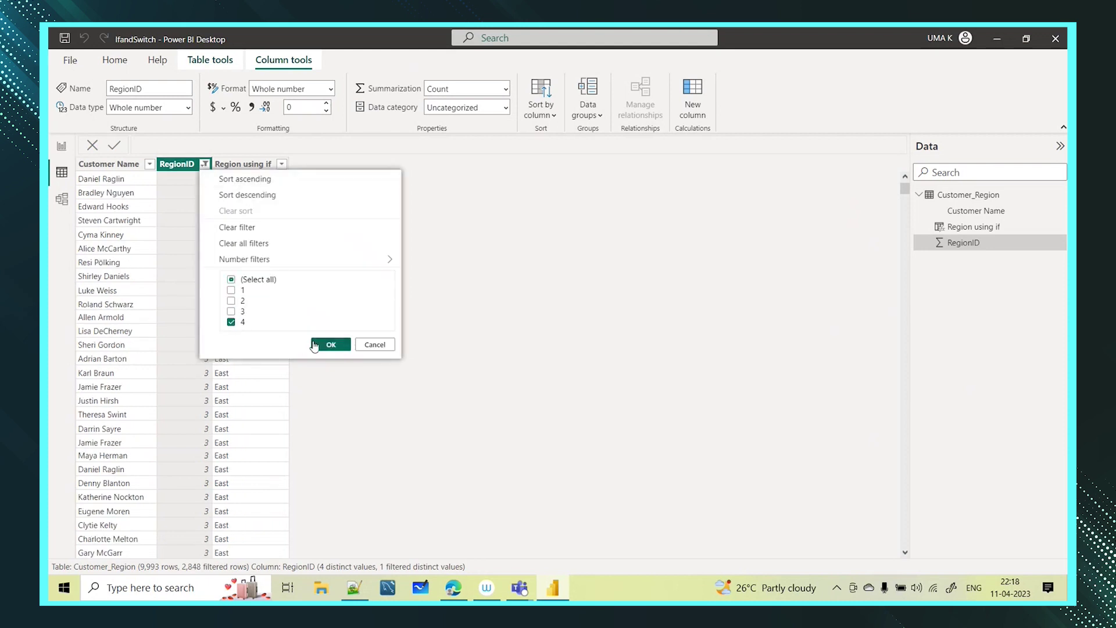
pyautogui.click(331, 344)
pyautogui.click(204, 164)
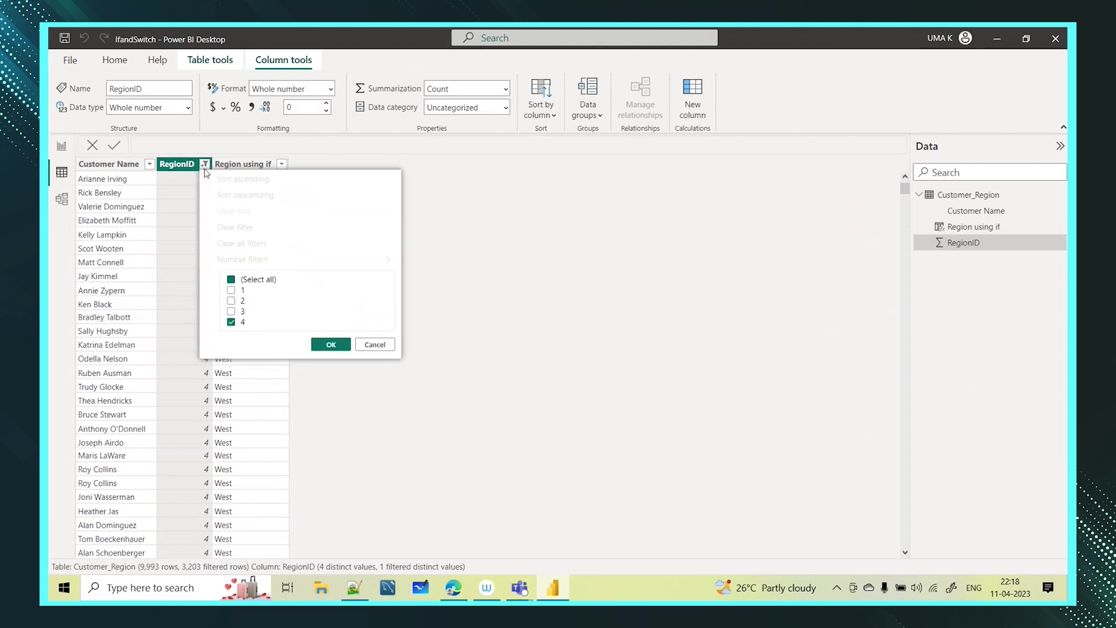
pyautogui.click(264, 244)
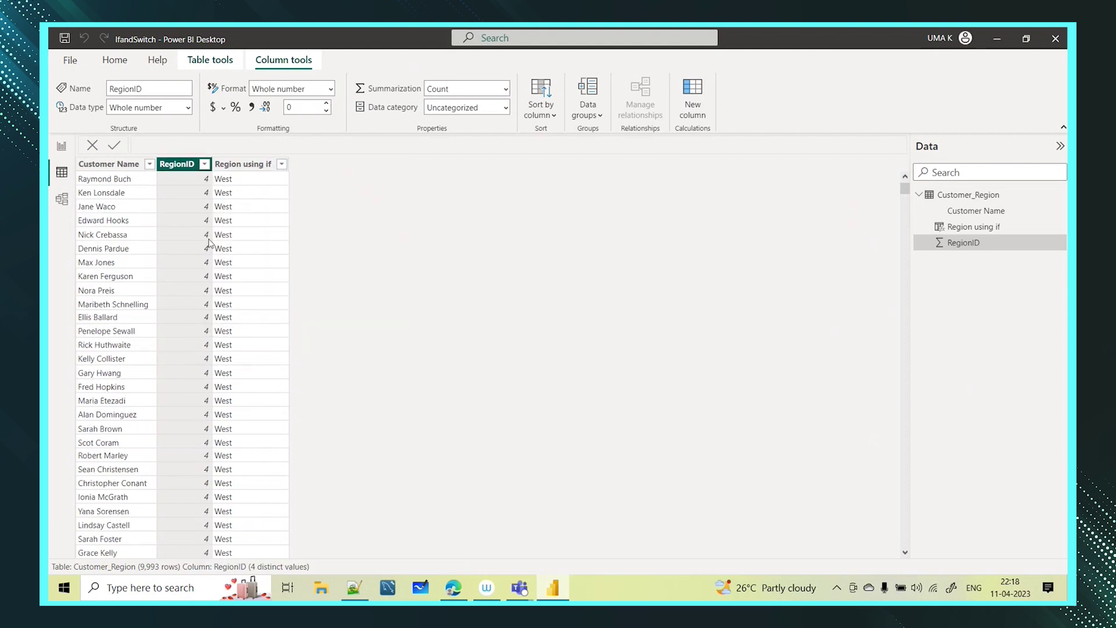
# Return to the report view and review the nested IF formula of the "Region using if" column.
pyautogui.click(61, 147)
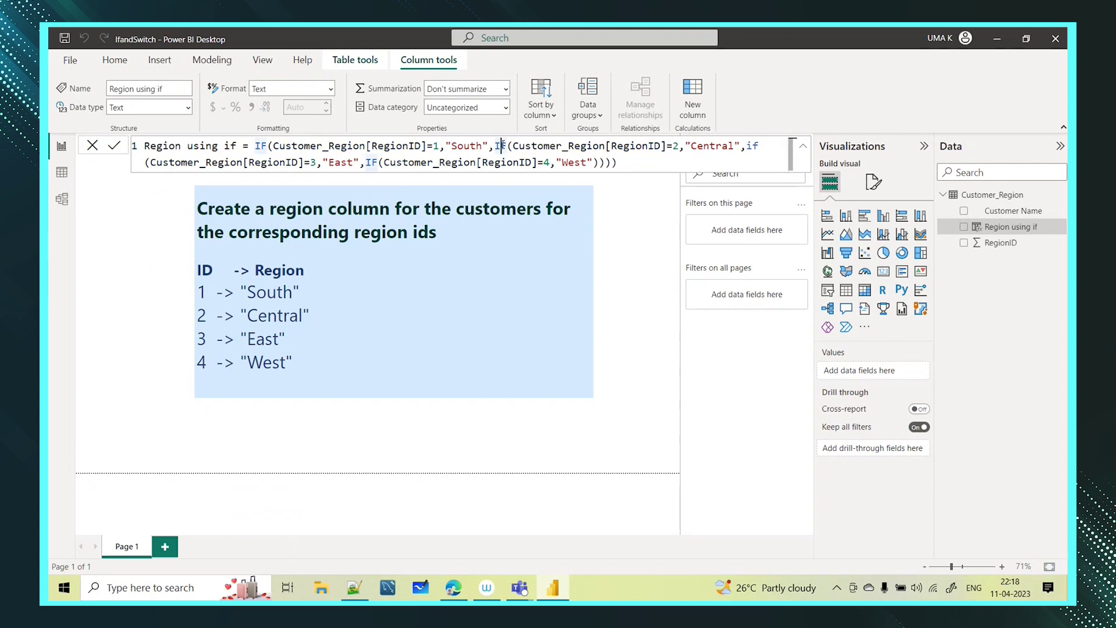
pyautogui.click(691, 146)
pyautogui.click(605, 163)
pyautogui.click(644, 163)
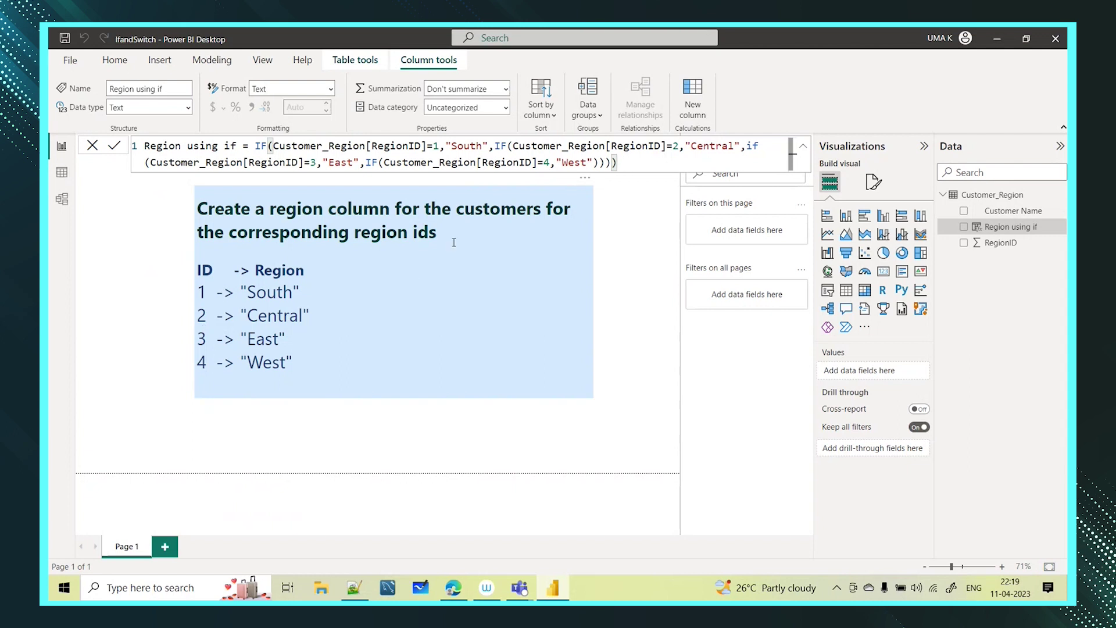
# Add a calculated column named "Region using Switch" to Customer_Region, starting its formula with SWITCH and true() as the expression.
pyautogui.click(991, 196)
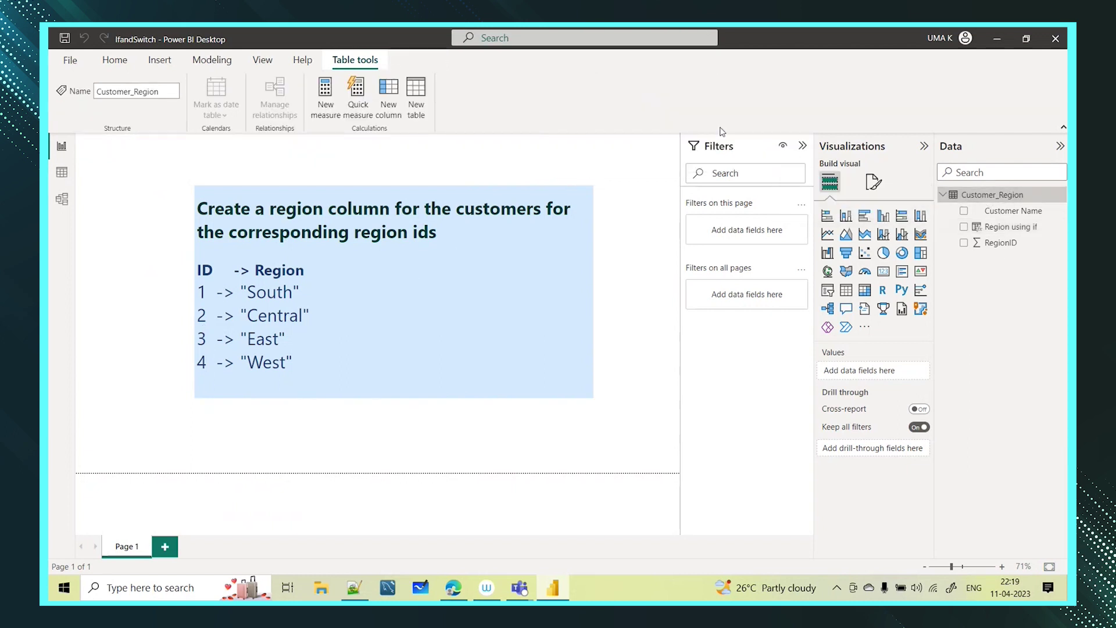
pyautogui.click(388, 93)
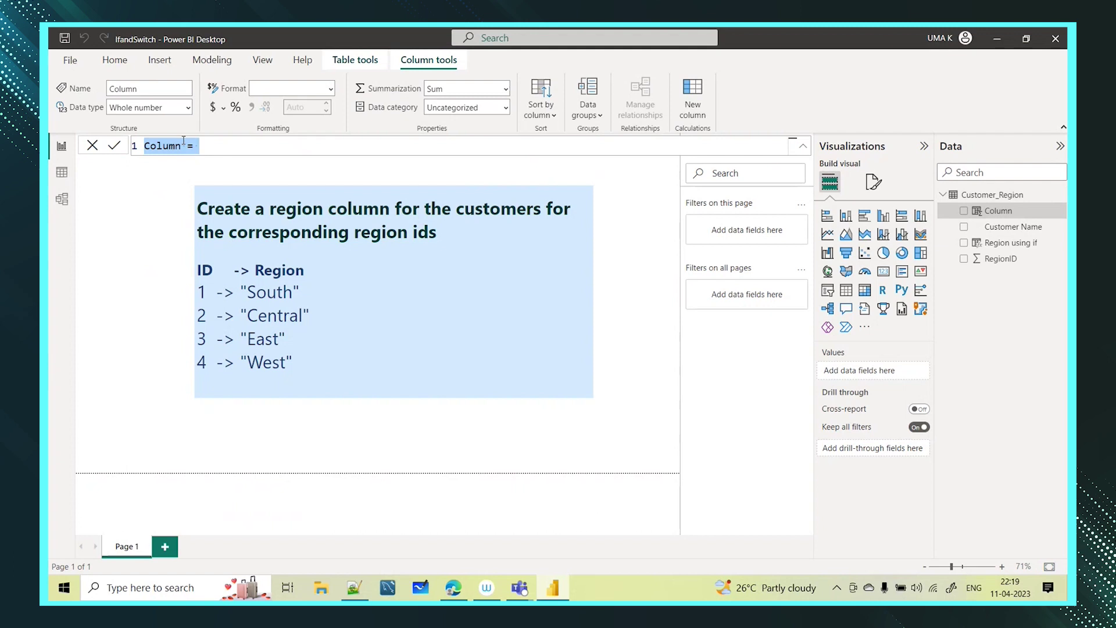
pyautogui.write('Region')
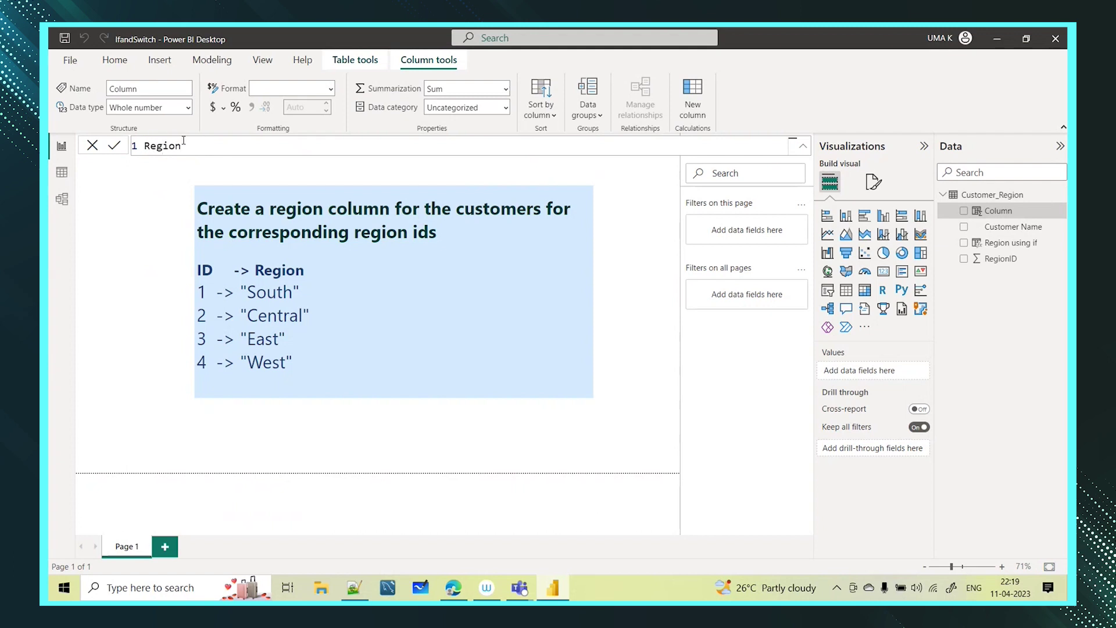
pyautogui.write(' using Switch = swit')
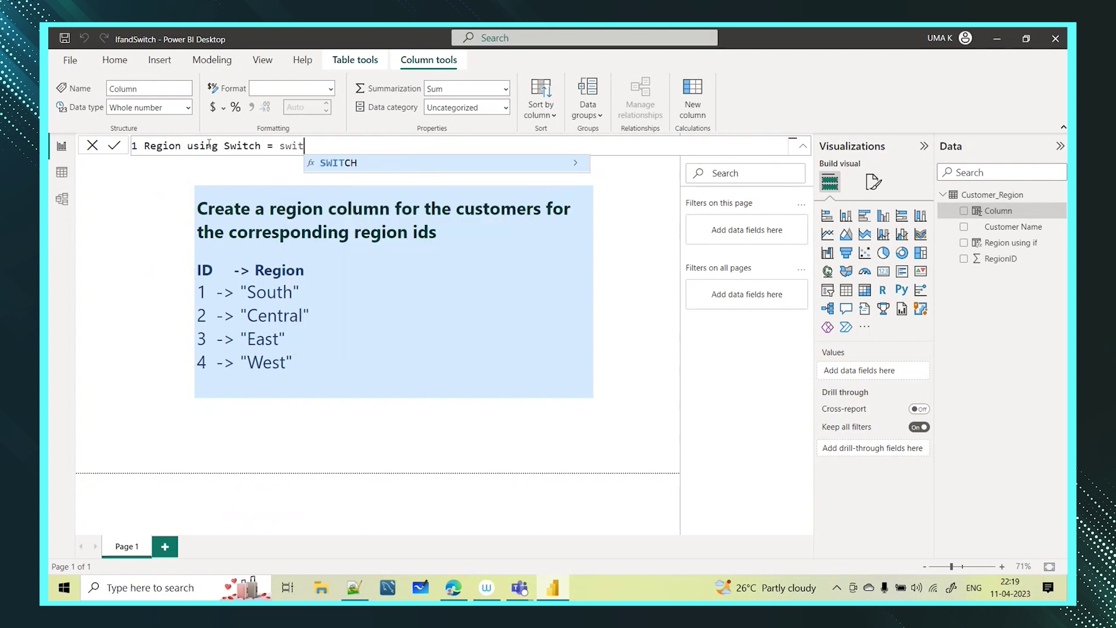
pyautogui.press('Tab')
pyautogui.write('(')
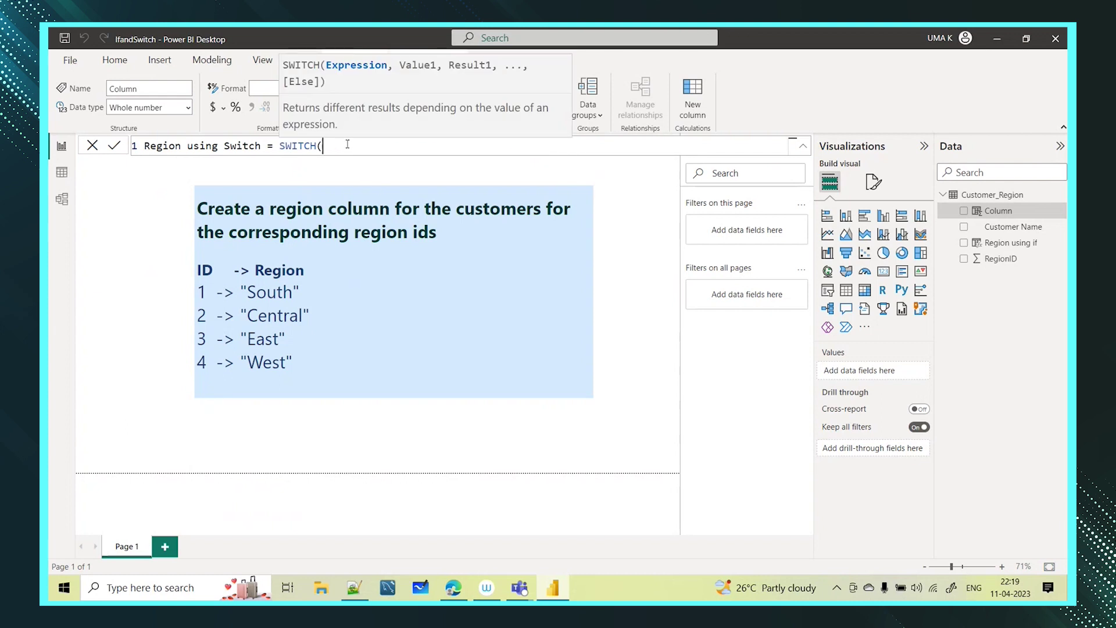
pyautogui.write('true')
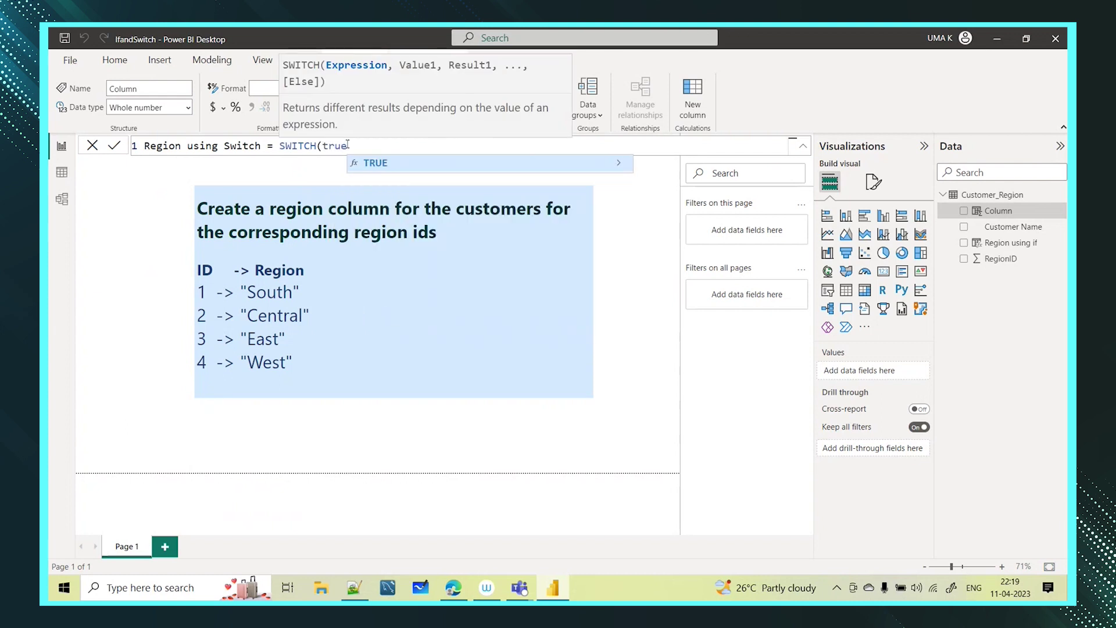
pyautogui.write('(),')
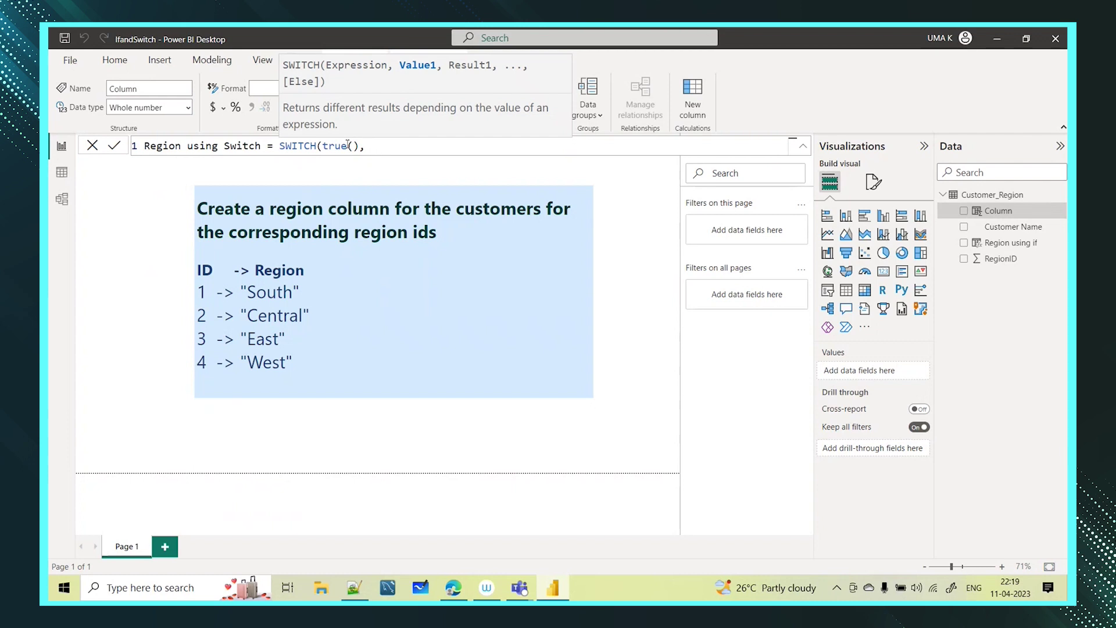
# Make the SWITCH return "South" when Customer_Region[RegionID] equals 1 and "Central" when it equals 2.
pyautogui.write('region')
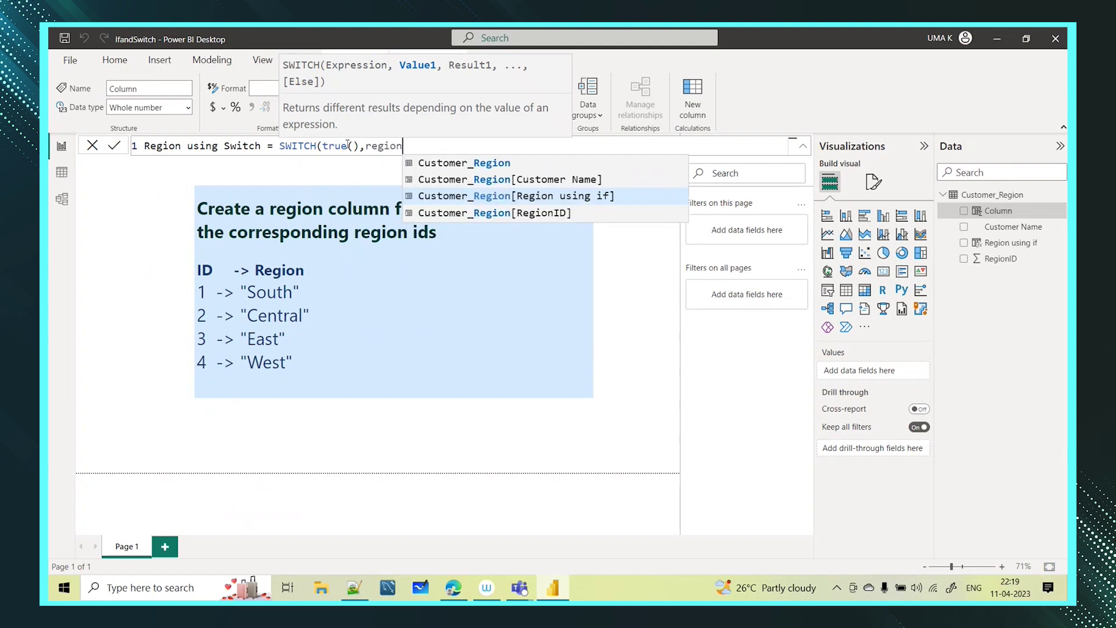
pyautogui.click(456, 213)
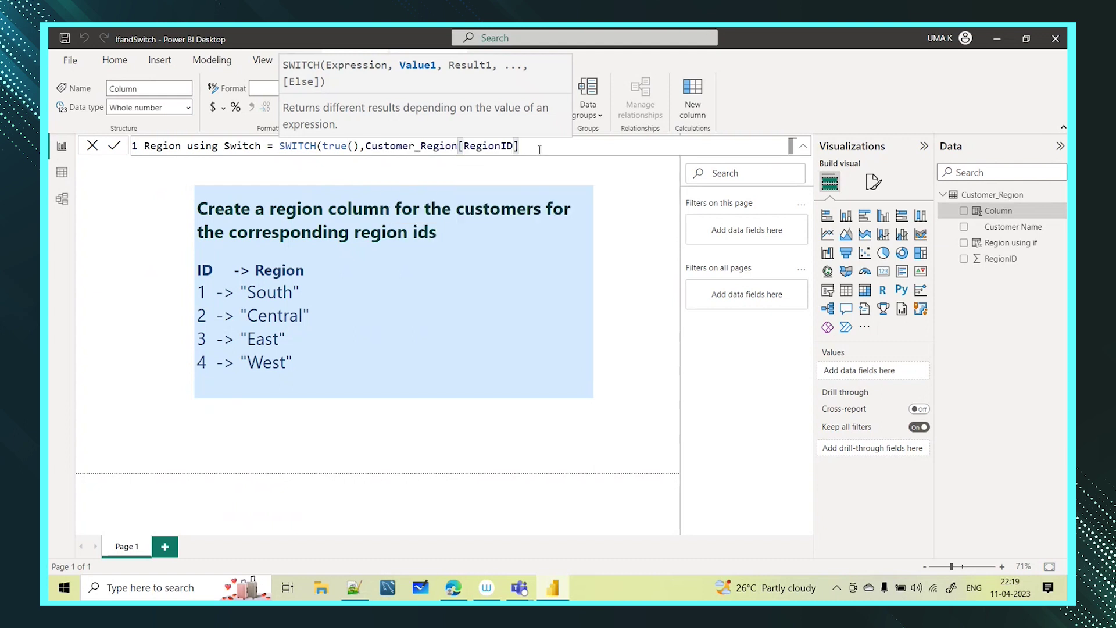
pyautogui.write('=1,"South",region')
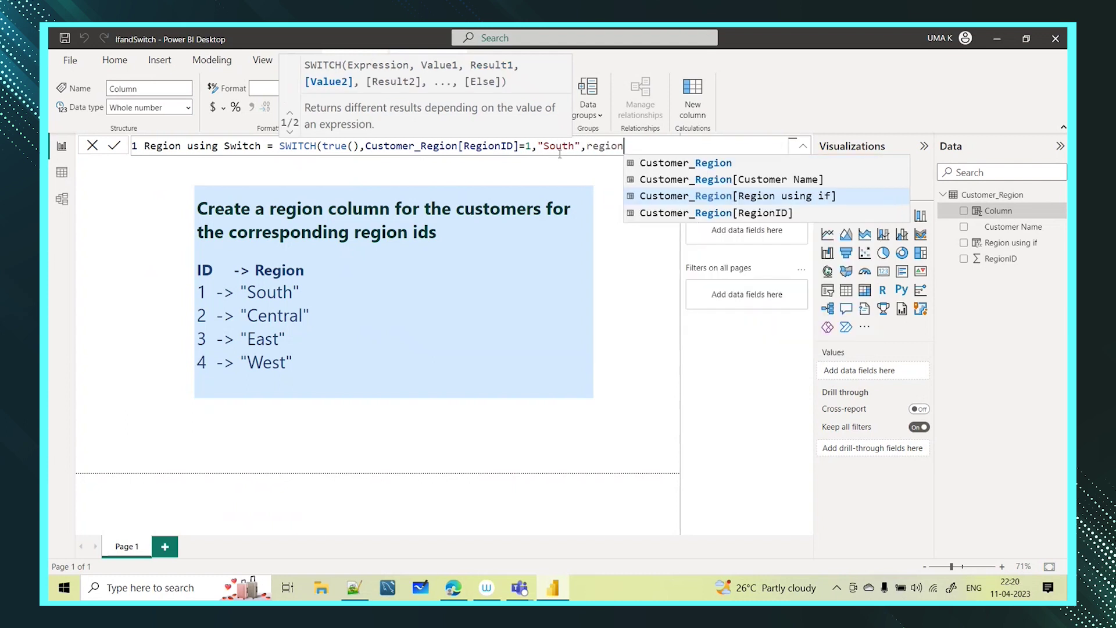
pyautogui.click(716, 213)
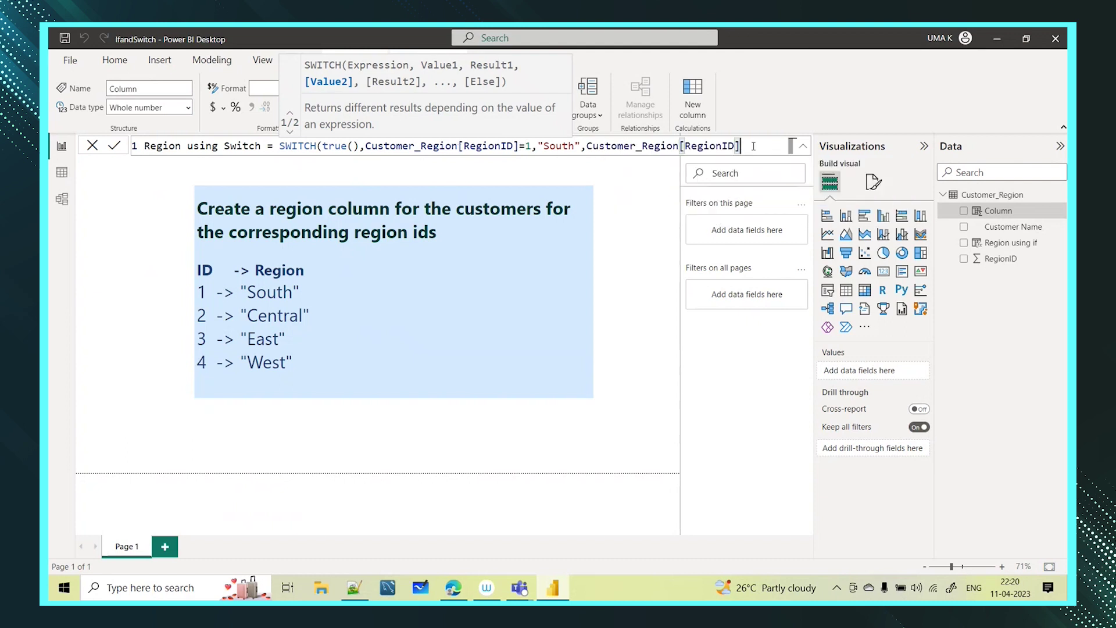
pyautogui.write('=2,"')
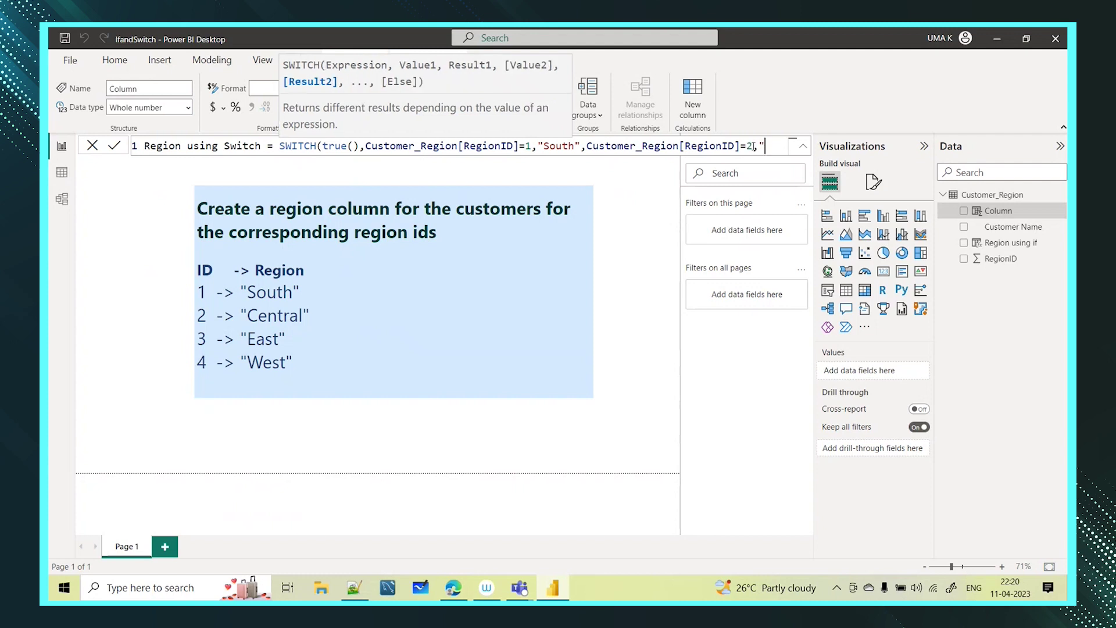
pyautogui.write('Centr')
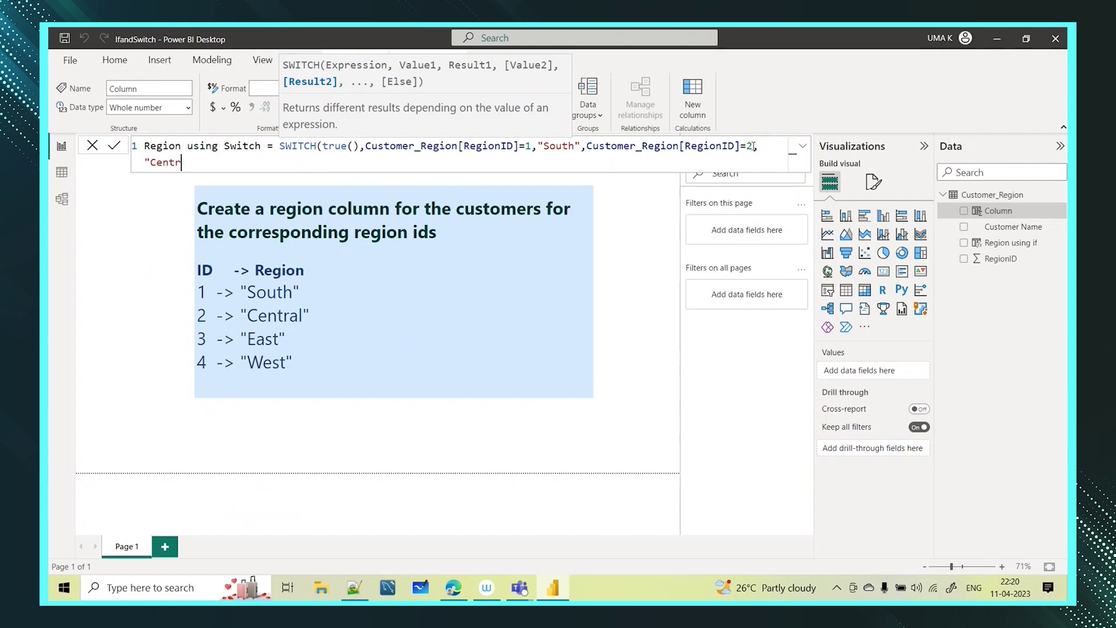
pyautogui.write('al",region')
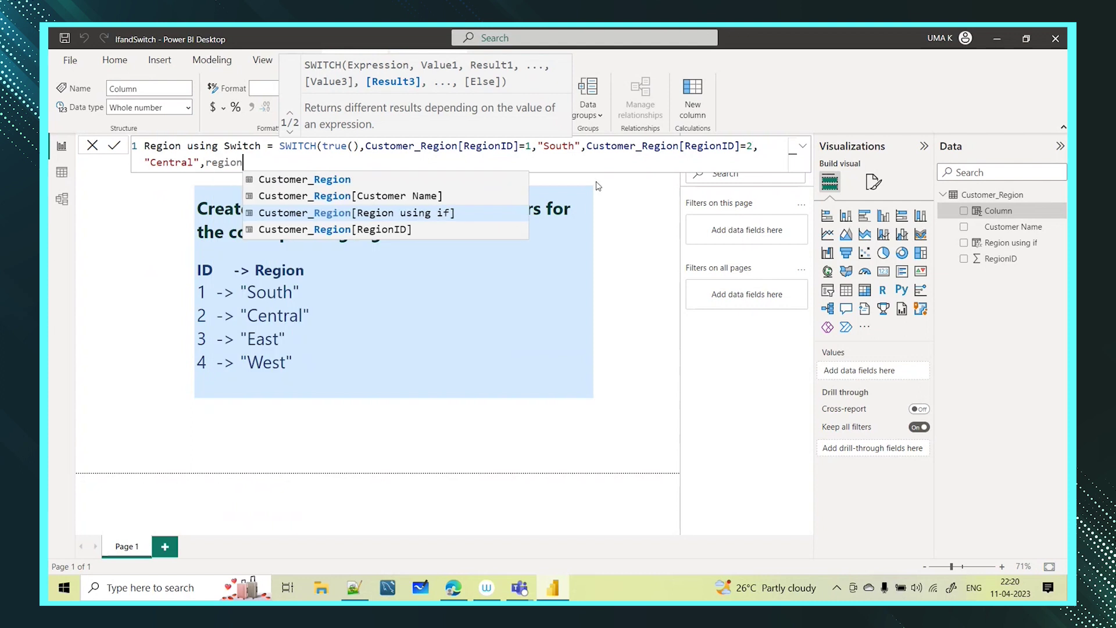
# Extend the SWITCH to return "East" when Customer_Region[RegionID] equals 3 and "West" when it equals 4.
pyautogui.click(429, 233)
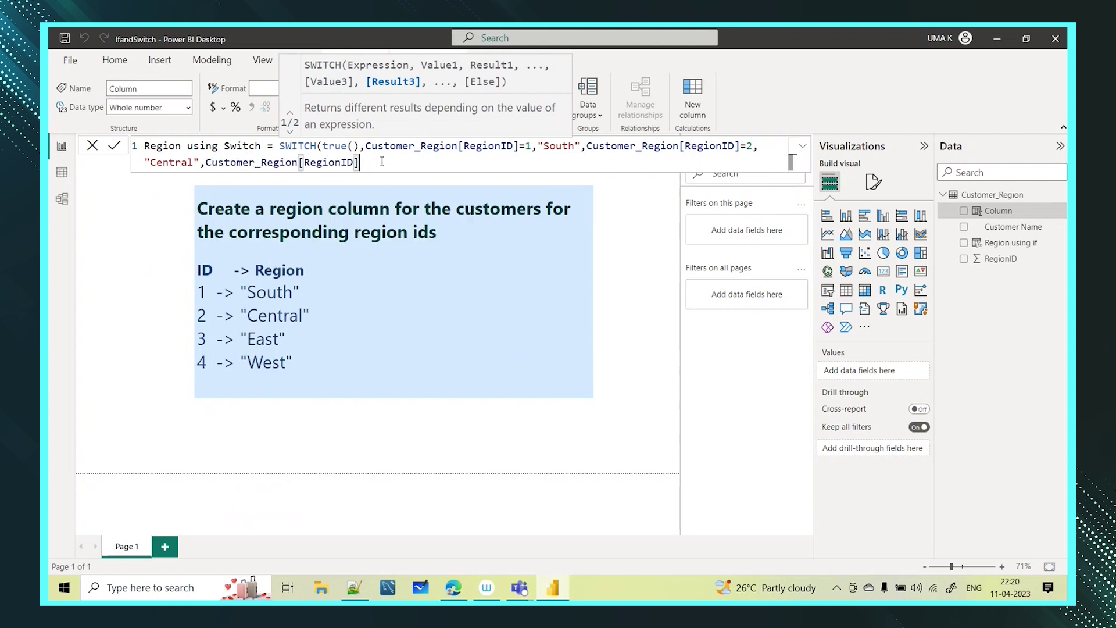
pyautogui.write('=3,"East",')
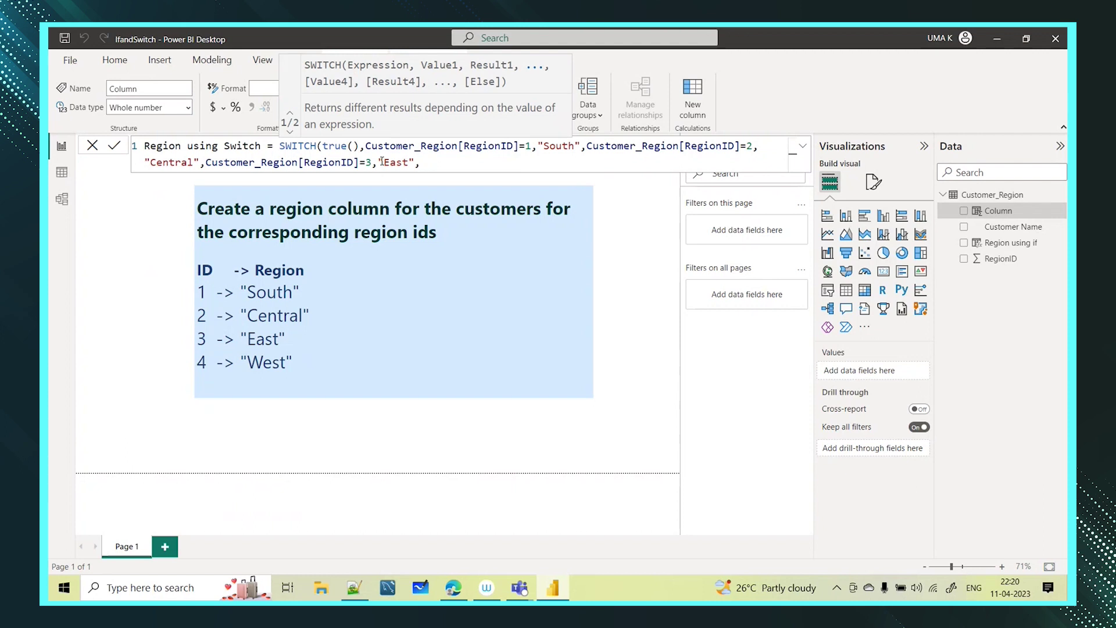
pyautogui.write('cus')
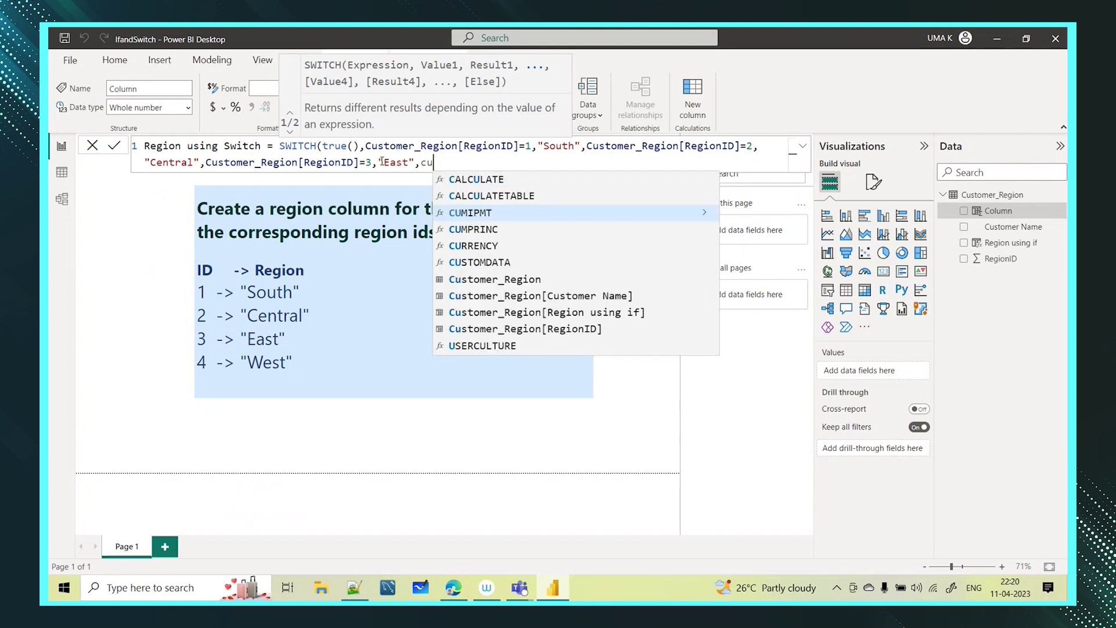
pyautogui.click(526, 246)
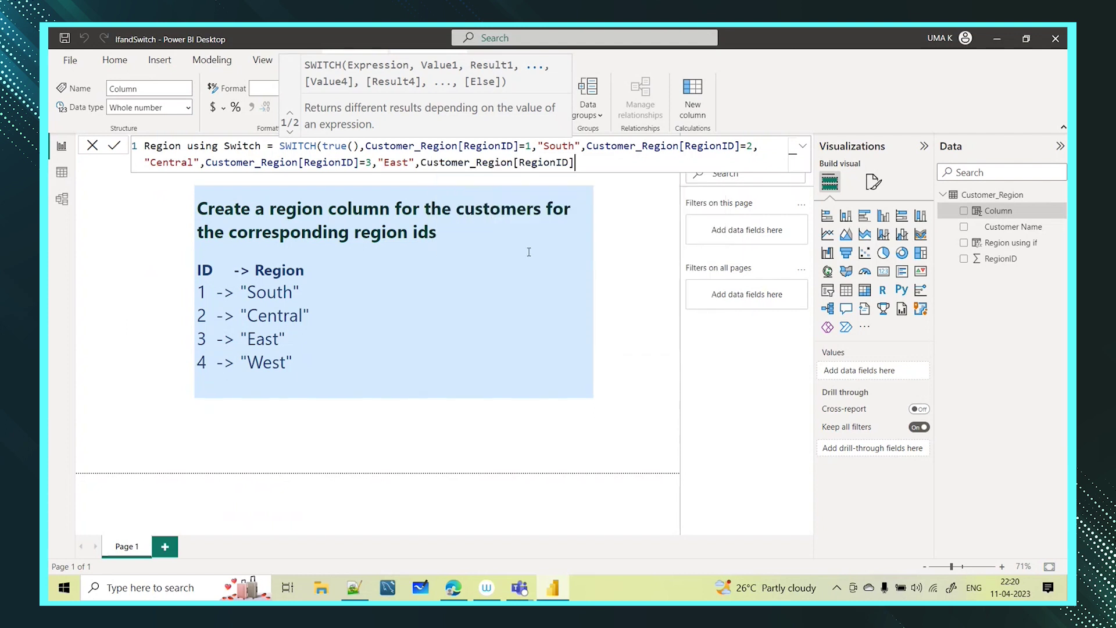
pyautogui.write('=4')
pyautogui.write(',"')
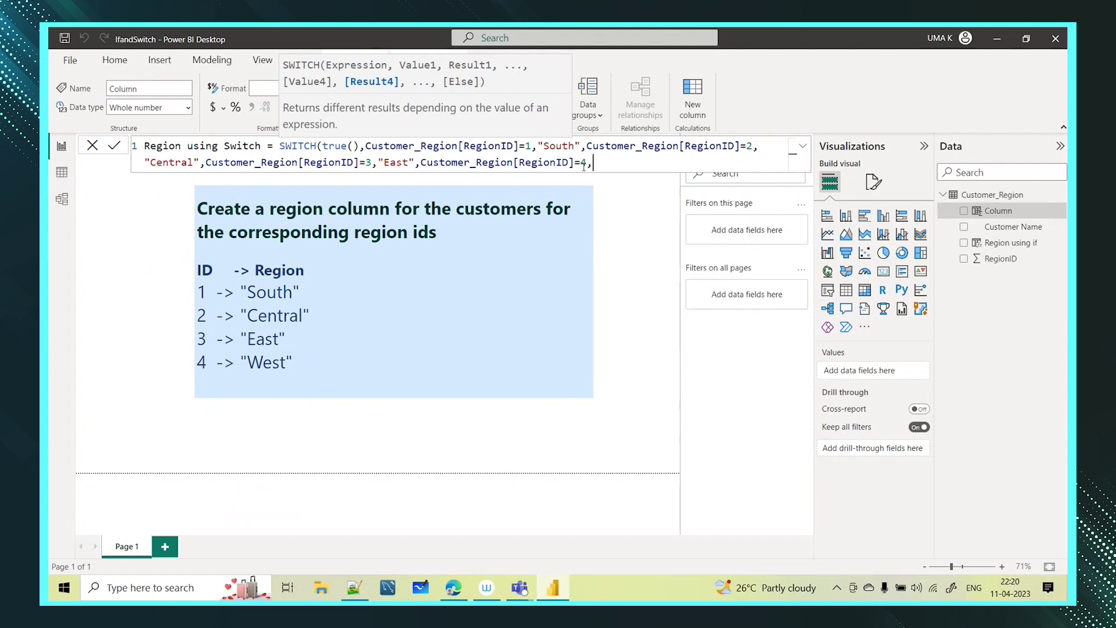
pyautogui.write('West')
# Review the true() expression and the four condition and result pairs in the SWITCH formula, and close its parenthesis.
pyautogui.moveTo(358, 145); pyautogui.dragTo(324, 145)
pyautogui.click(460, 146)
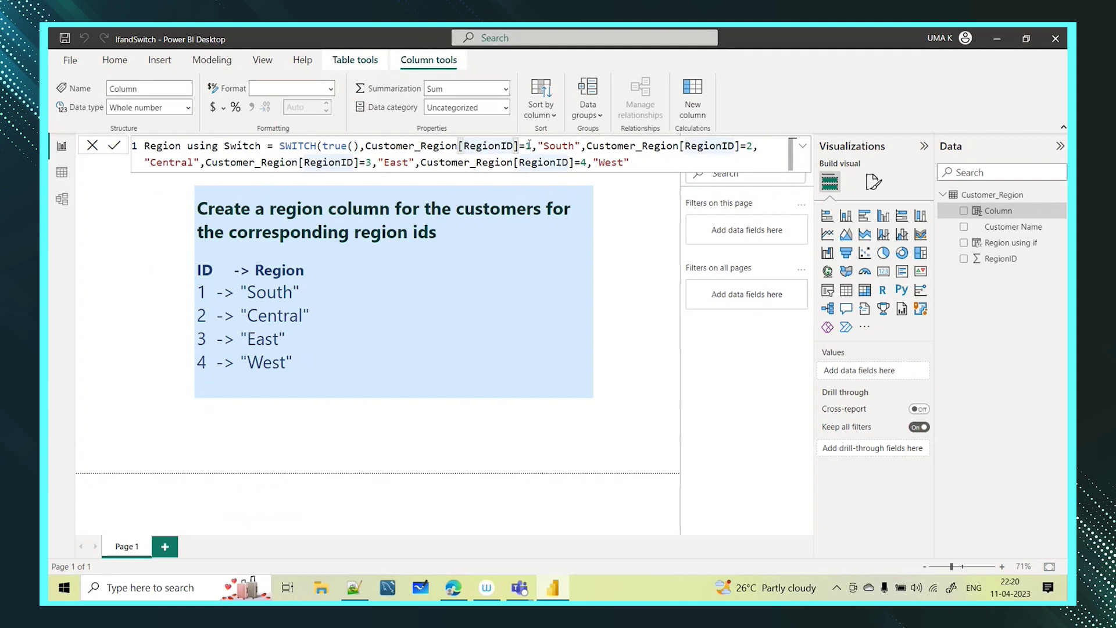
pyautogui.click(558, 151)
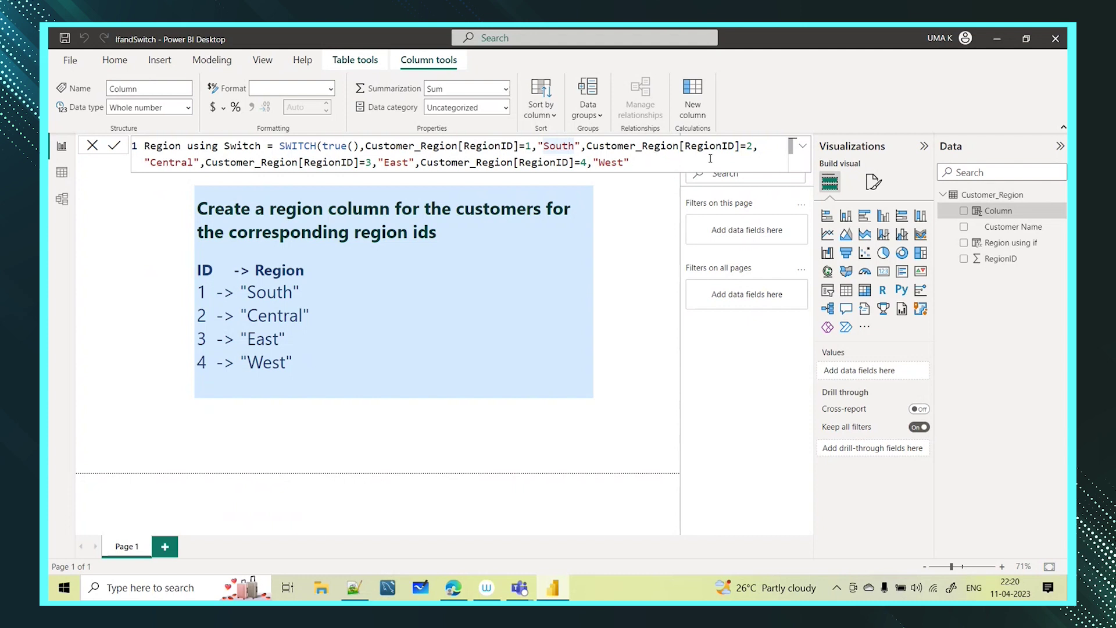
pyautogui.click(742, 146)
pyautogui.click(169, 163)
pyautogui.click(357, 162)
pyautogui.click(401, 163)
pyautogui.click(581, 163)
pyautogui.click(647, 162)
pyautogui.write(')')
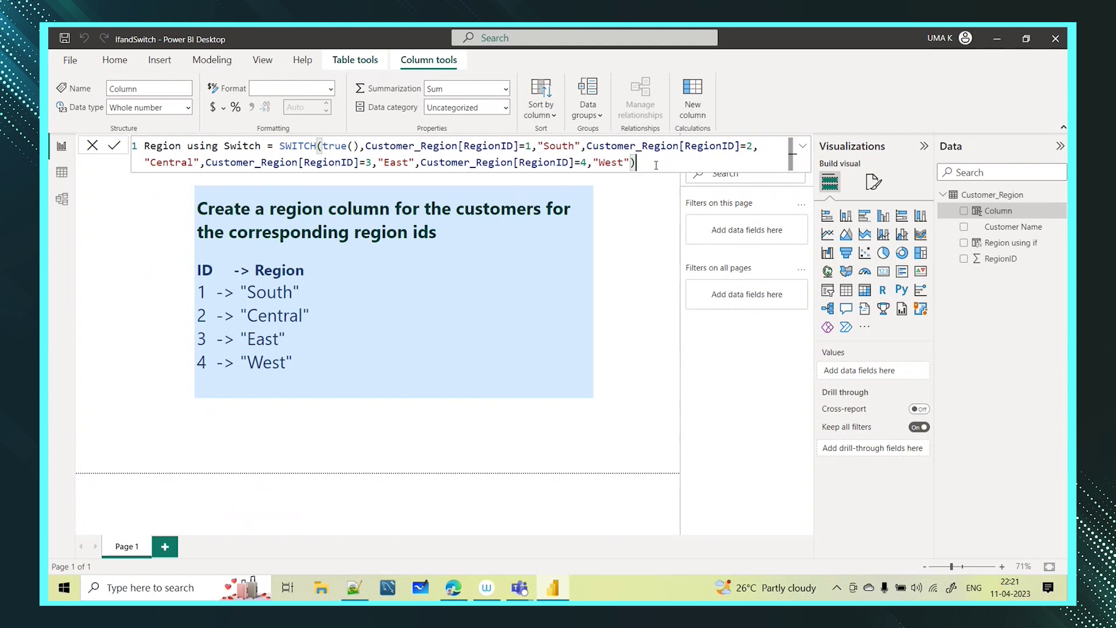
# Commit the "Region using Switch" formula and inspect the new column's distinct values in the Customer_Region data table.
pyautogui.press('Return')
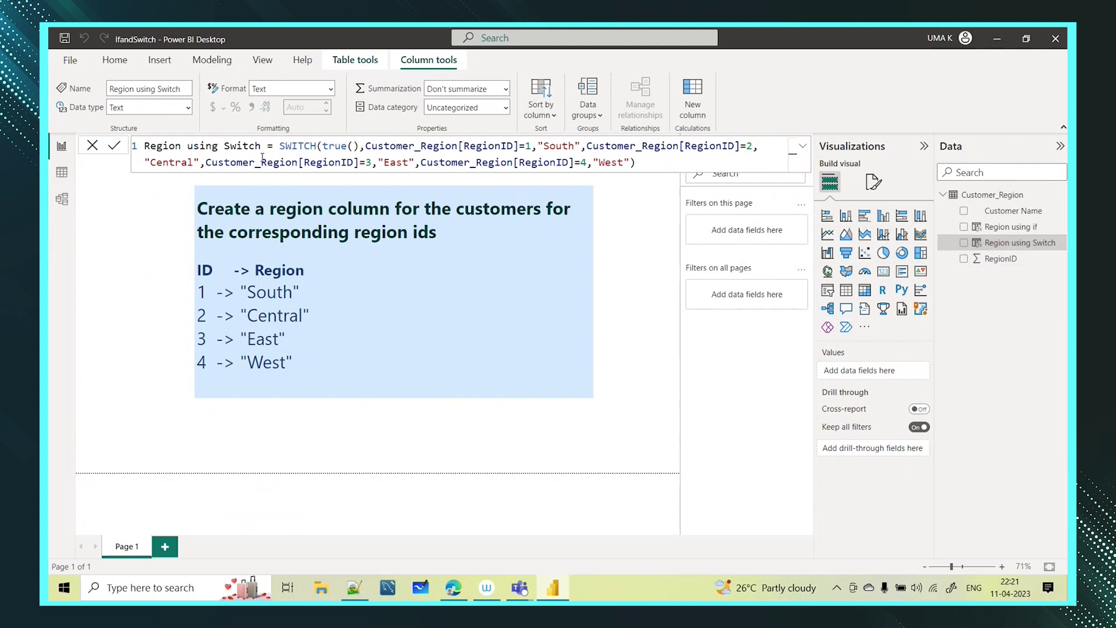
pyautogui.click(61, 172)
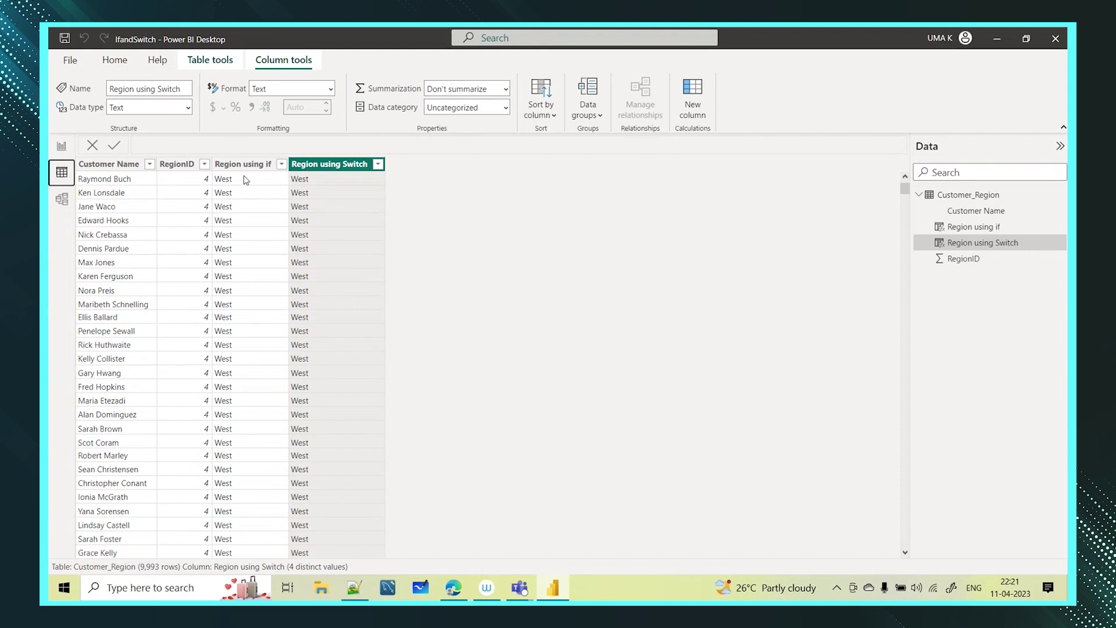
pyautogui.click(378, 165)
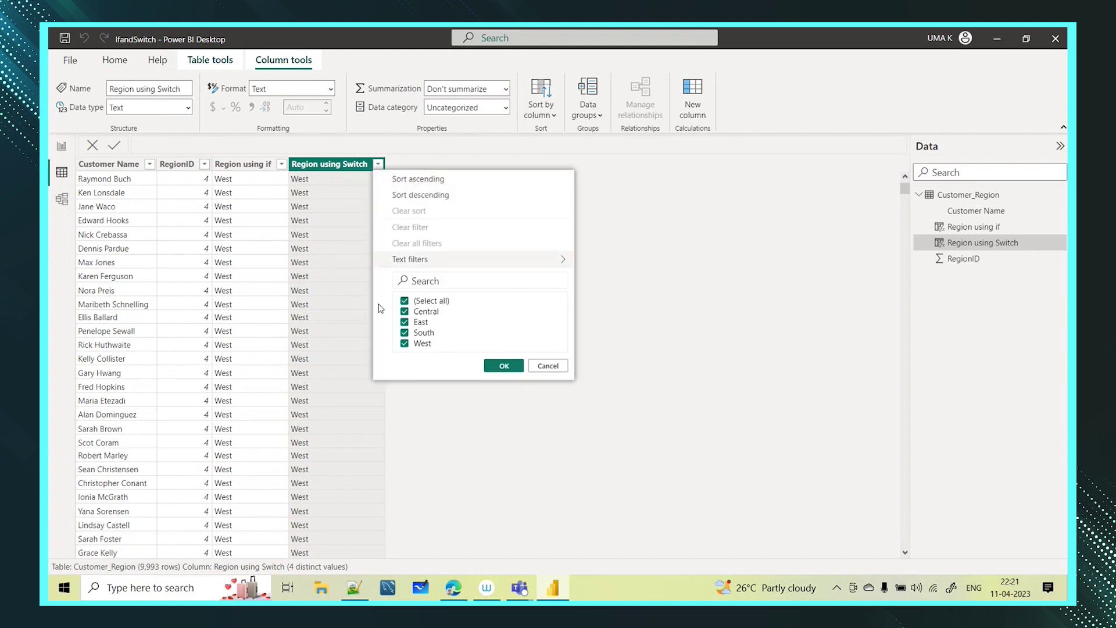
pyautogui.click(783, 257)
# Review the nested IF conditions and closing parentheses in the "Region using if" column's formula.
pyautogui.click(974, 226)
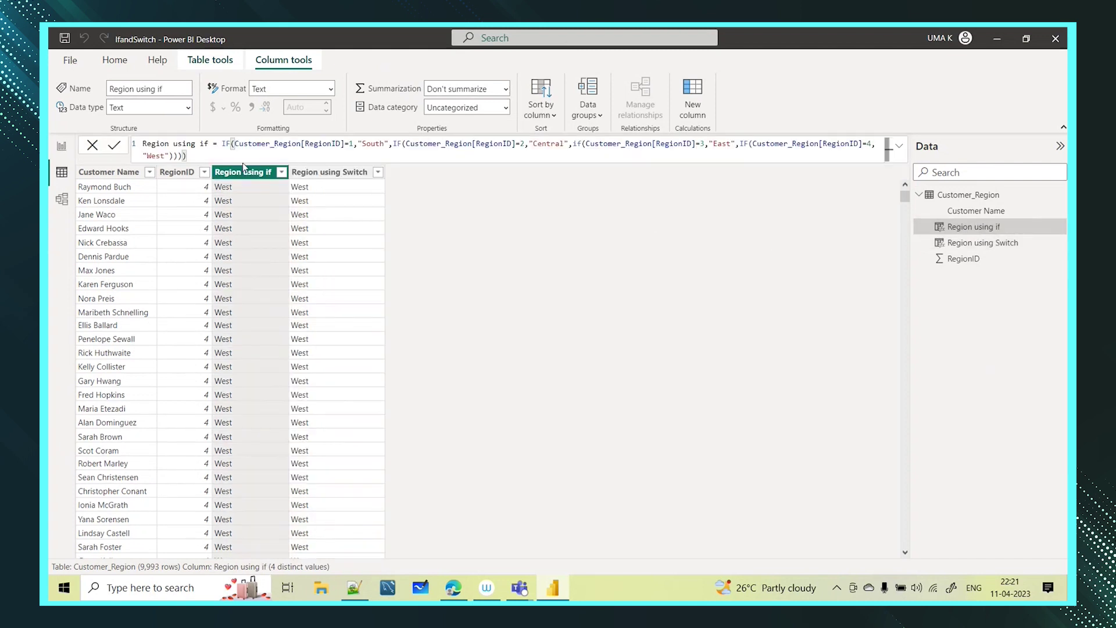
pyautogui.scroll(4, 210, 153)
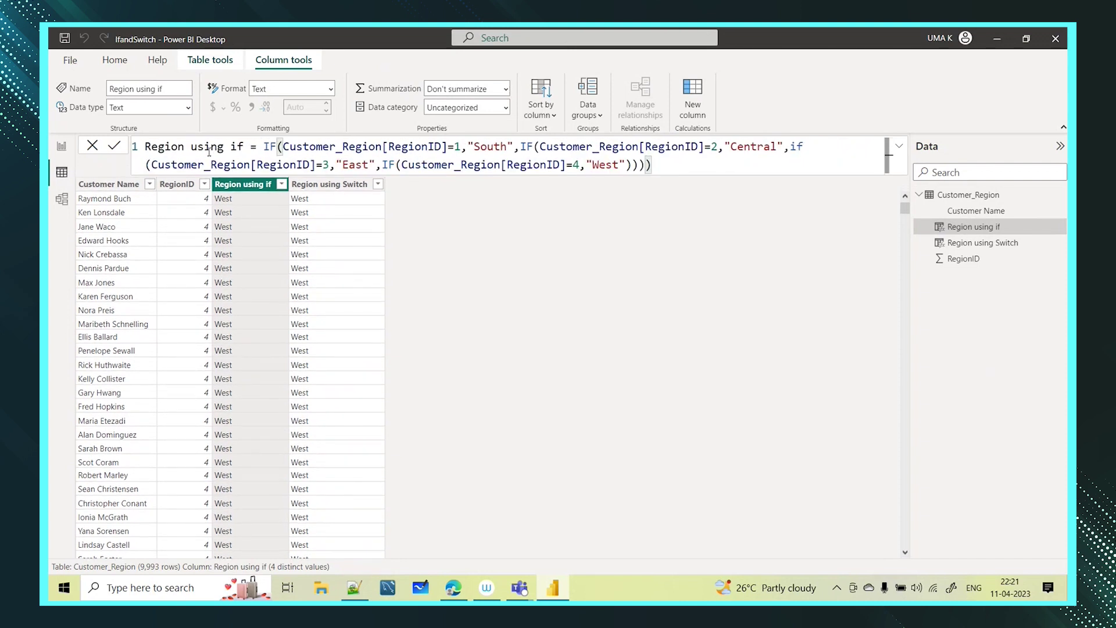
pyautogui.click(534, 146)
pyautogui.click(803, 147)
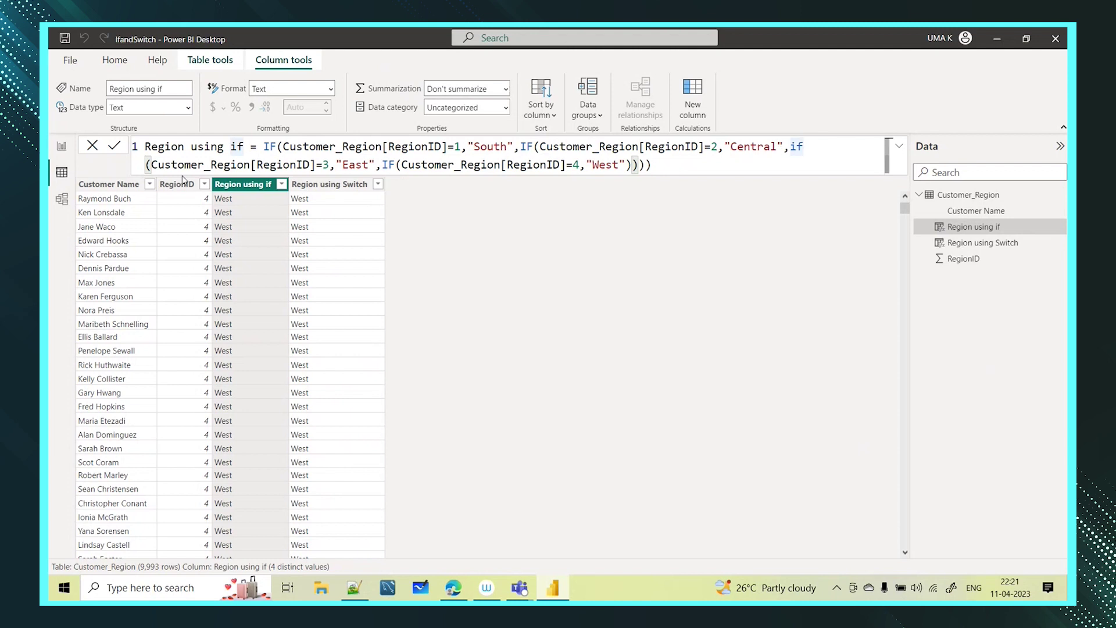
pyautogui.click(630, 164)
pyautogui.click(662, 163)
pyautogui.write(')')
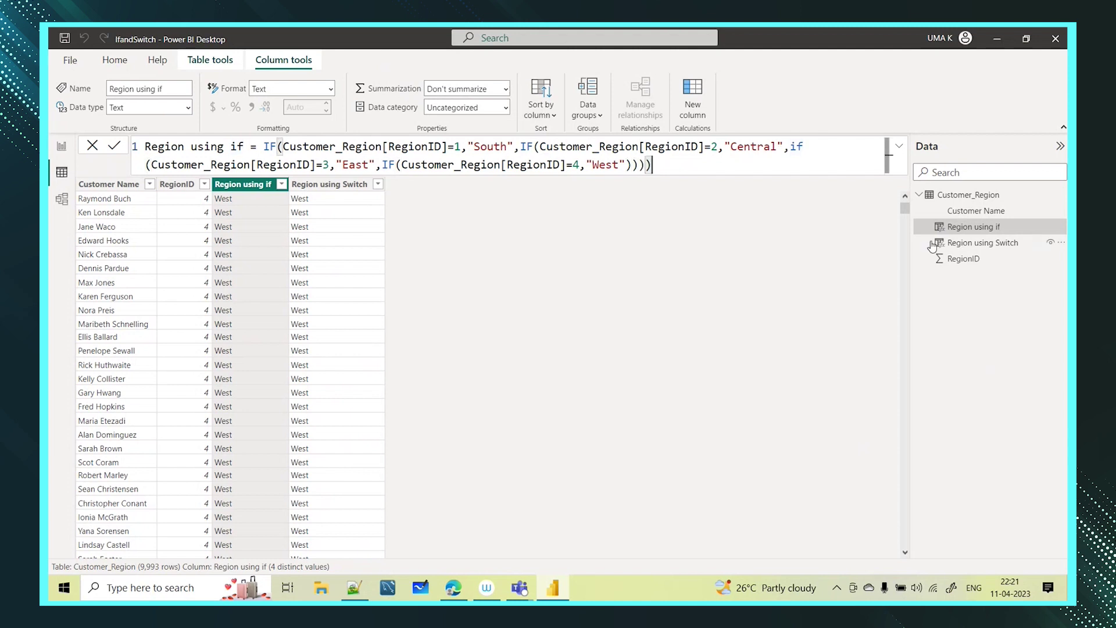
# Examine the condition and result pairs in the "Region using Switch" column's formula for comparison with the nested IF.
pyautogui.click(973, 244)
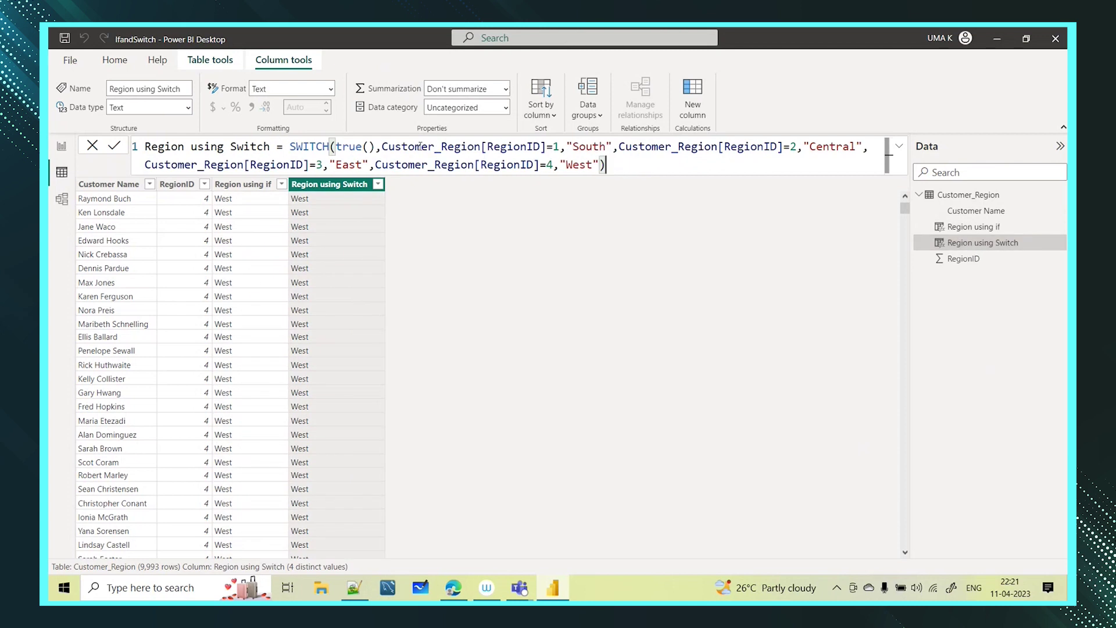
pyautogui.click(579, 146)
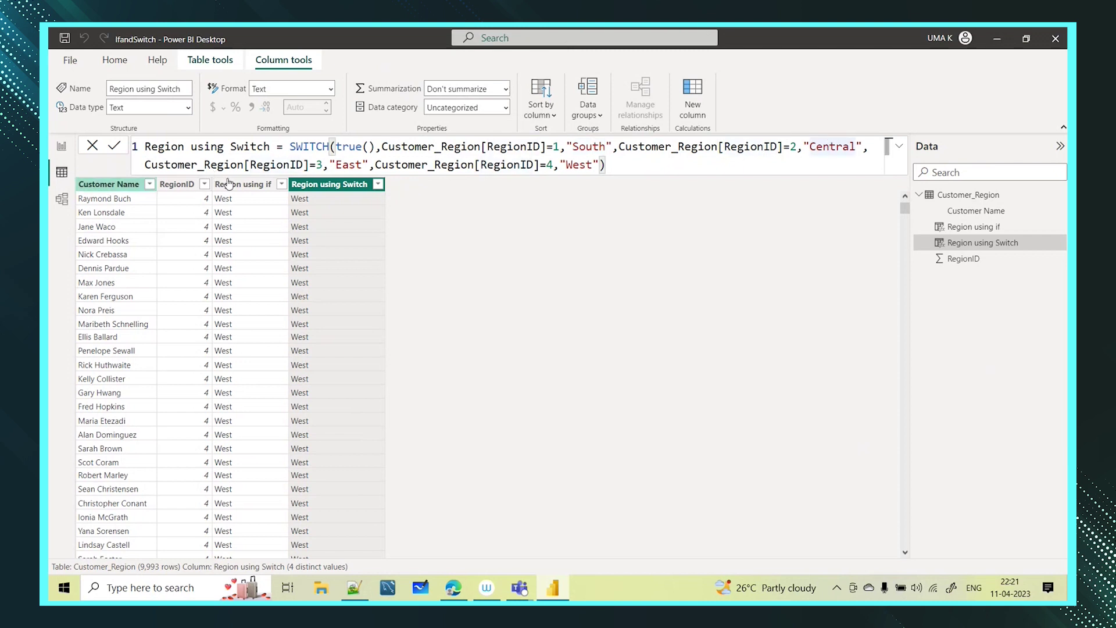
pyautogui.click(304, 165)
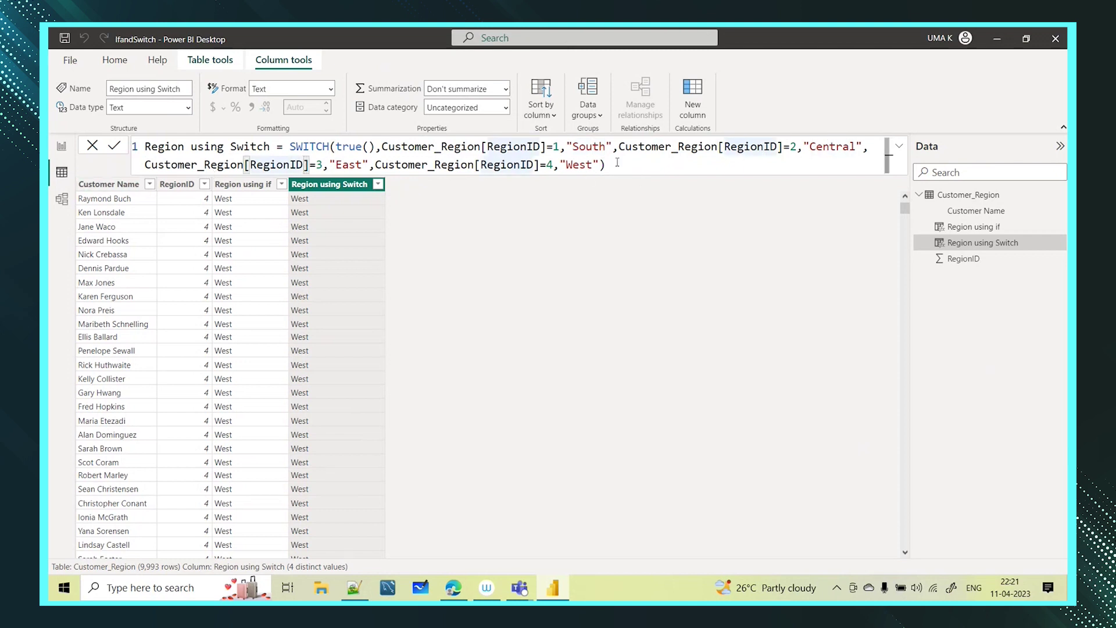